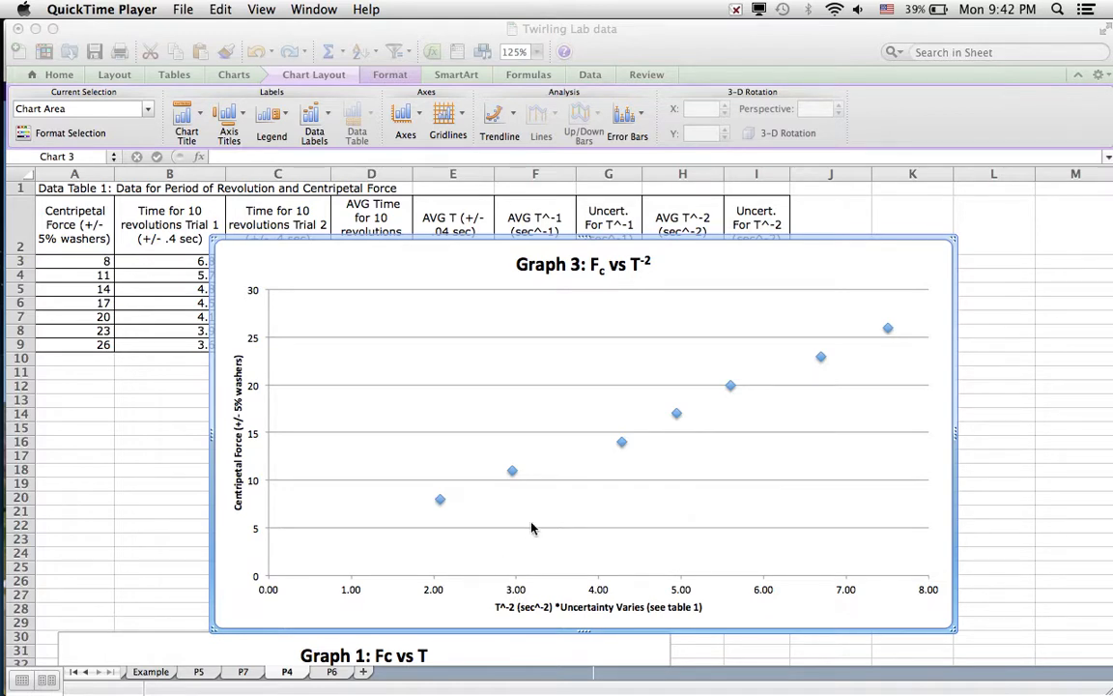
{"action": "left_click", "coordinate": [512, 472]}
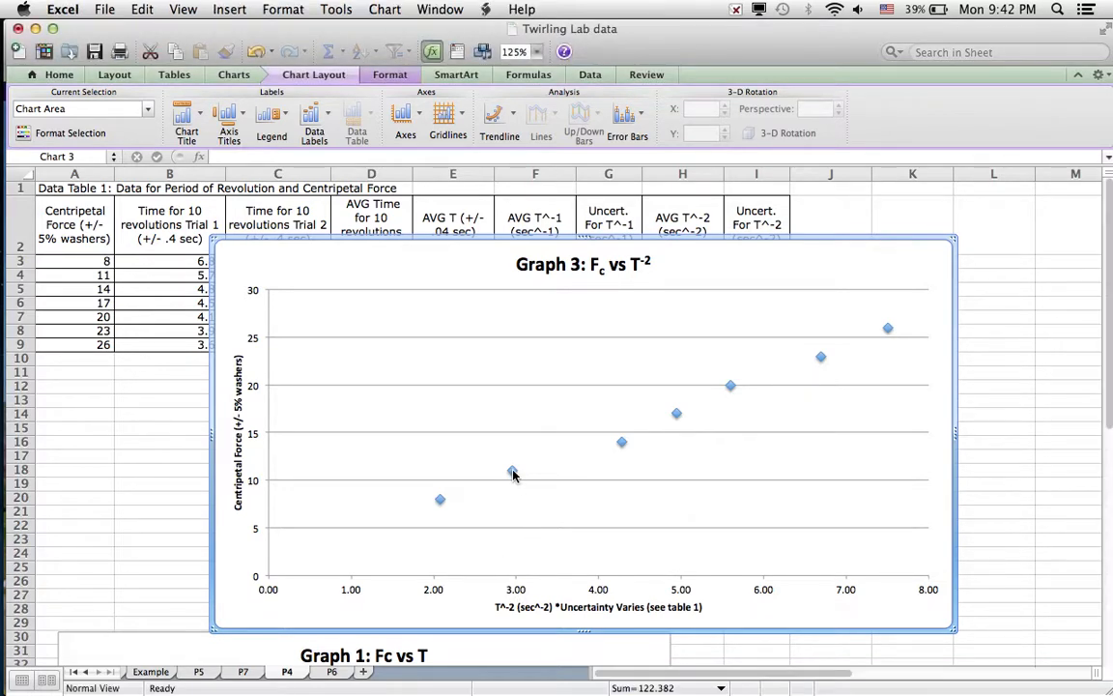
{"action": "left_click", "coordinate": [513, 472]}
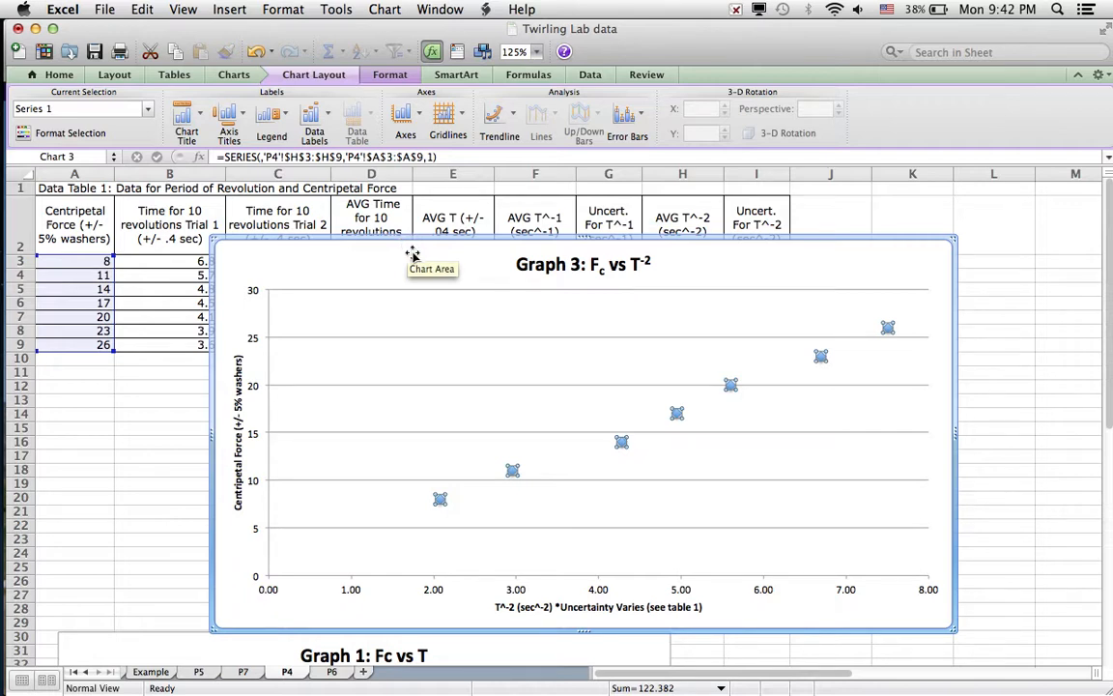
{"action": "left_click", "coordinate": [564, 498]}
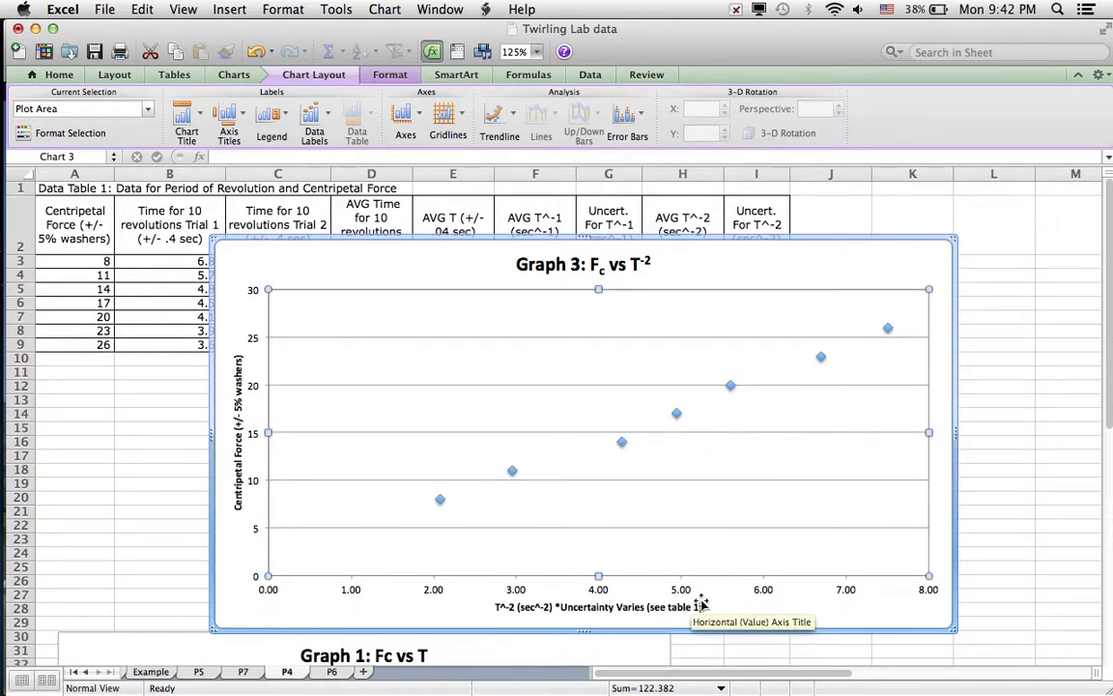
Move the Graph 3 chart down so it sits below the data table and leaves all the data columns uncovered.
{"action": "left_click", "coordinate": [679, 278]}
{"action": "left_click_drag", "start_coordinate": [679, 278], "coordinate": [626, 392]}
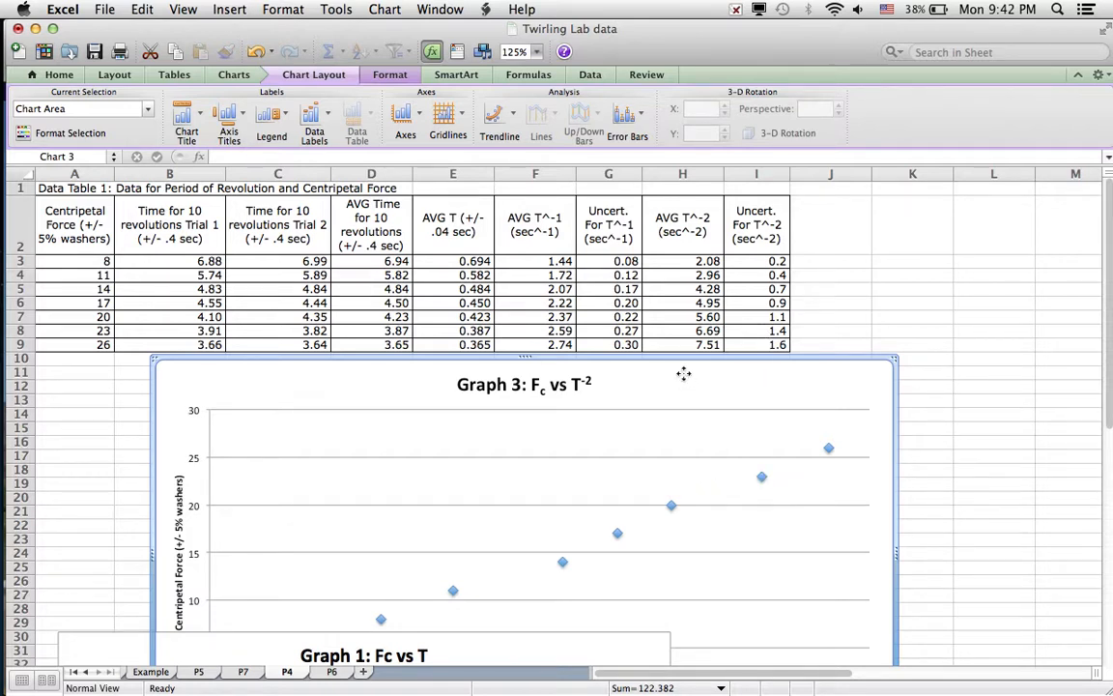
{"action": "left_click_drag", "start_coordinate": [683, 376], "coordinate": [681, 394]}
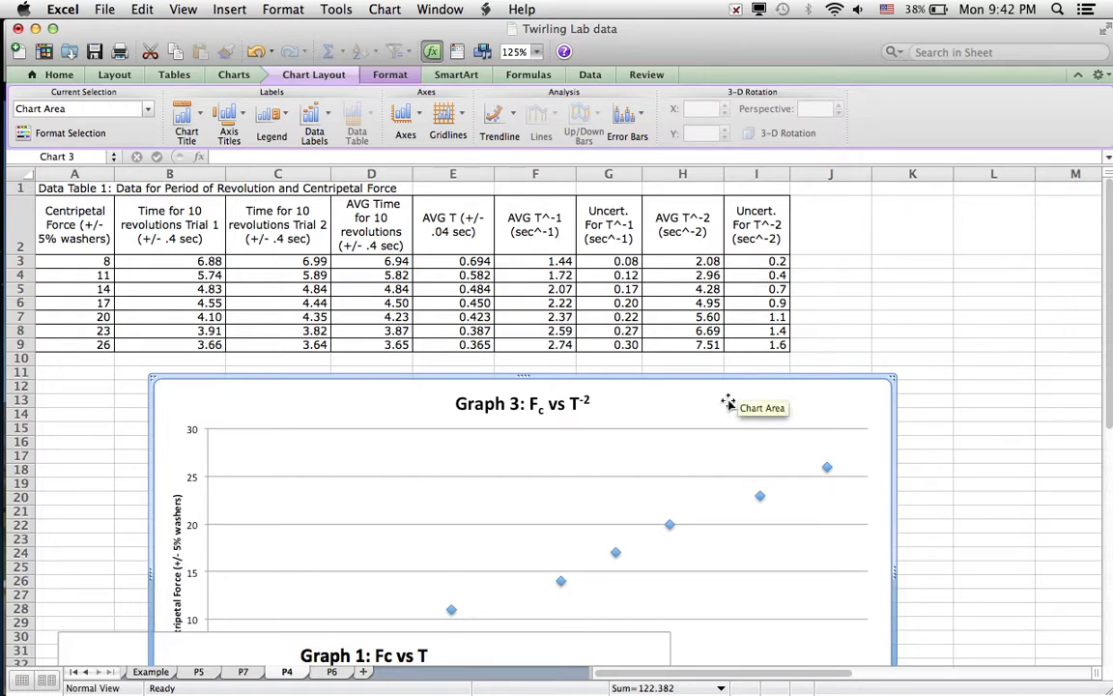
Add a linear trendline to the data series in Graph 3, keeping the default trendline options.
{"action": "left_click", "coordinate": [761, 497]}
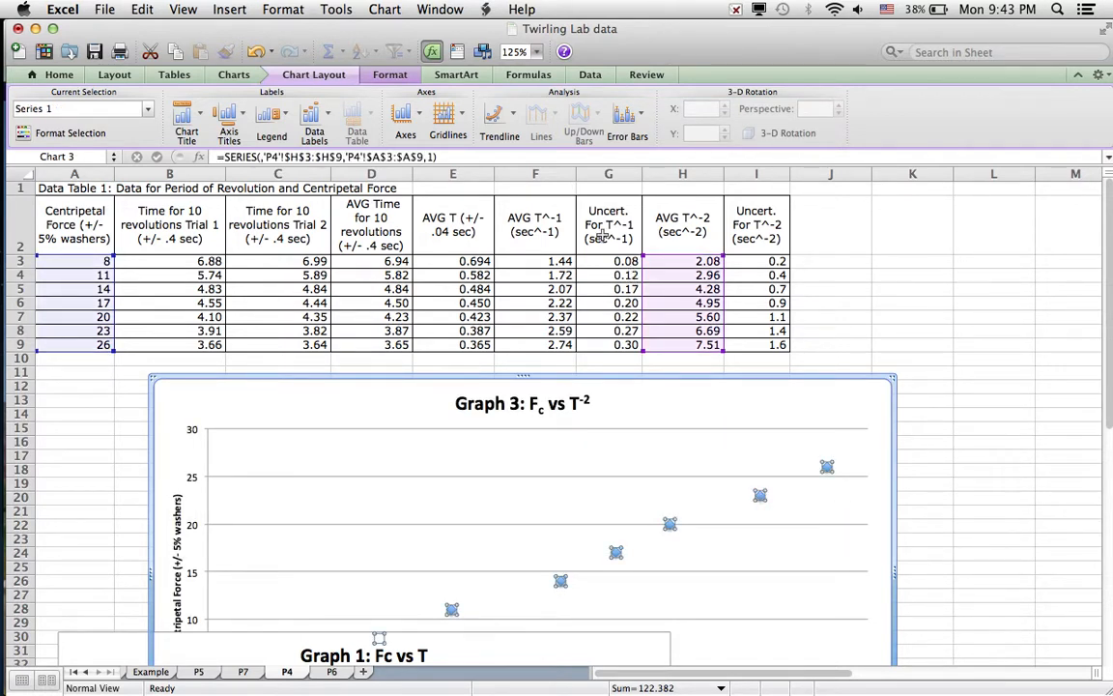
{"action": "left_click", "coordinate": [343, 10]}
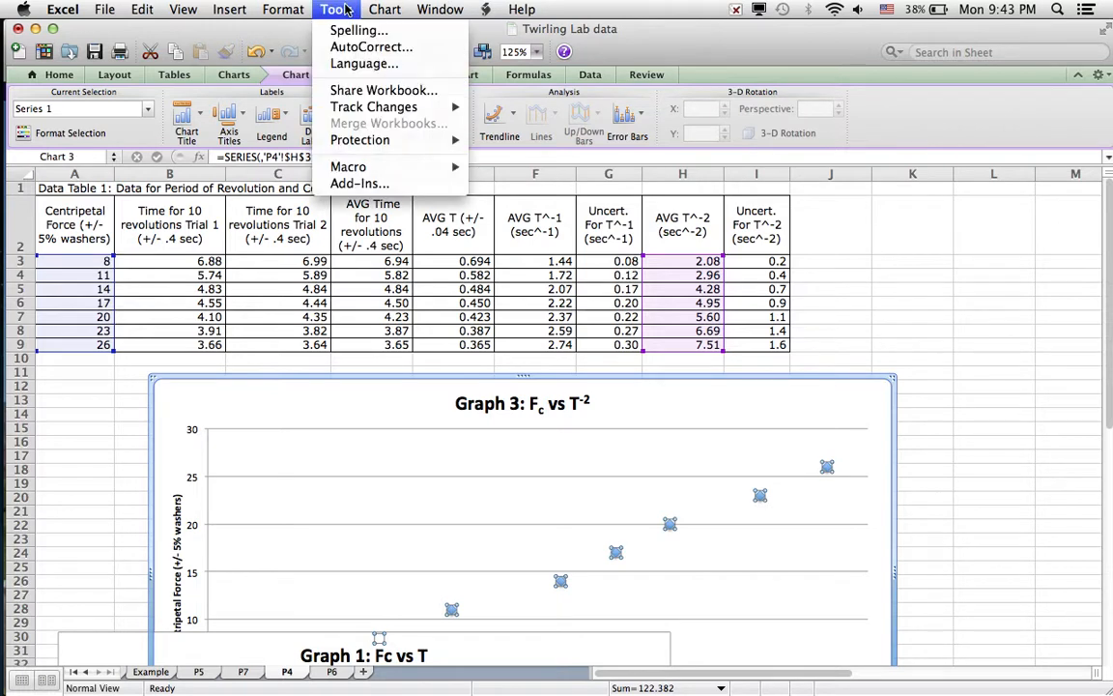
{"action": "mouse_move", "coordinate": [387, 9]}
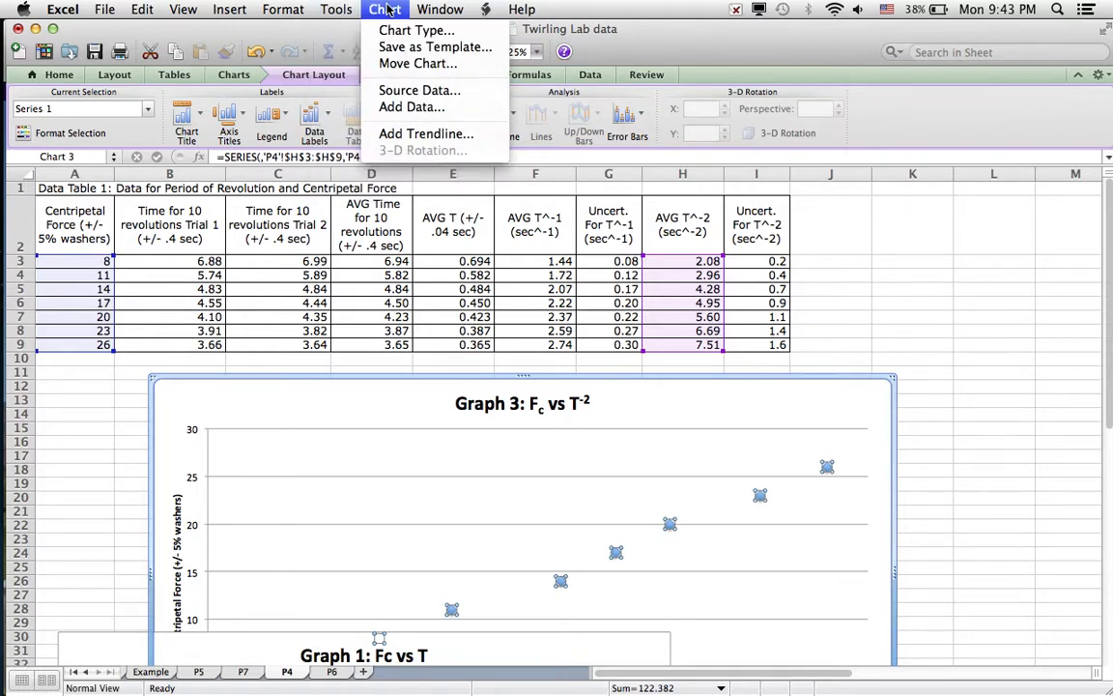
{"action": "mouse_move", "coordinate": [423, 8]}
{"action": "left_click", "coordinate": [408, 135]}
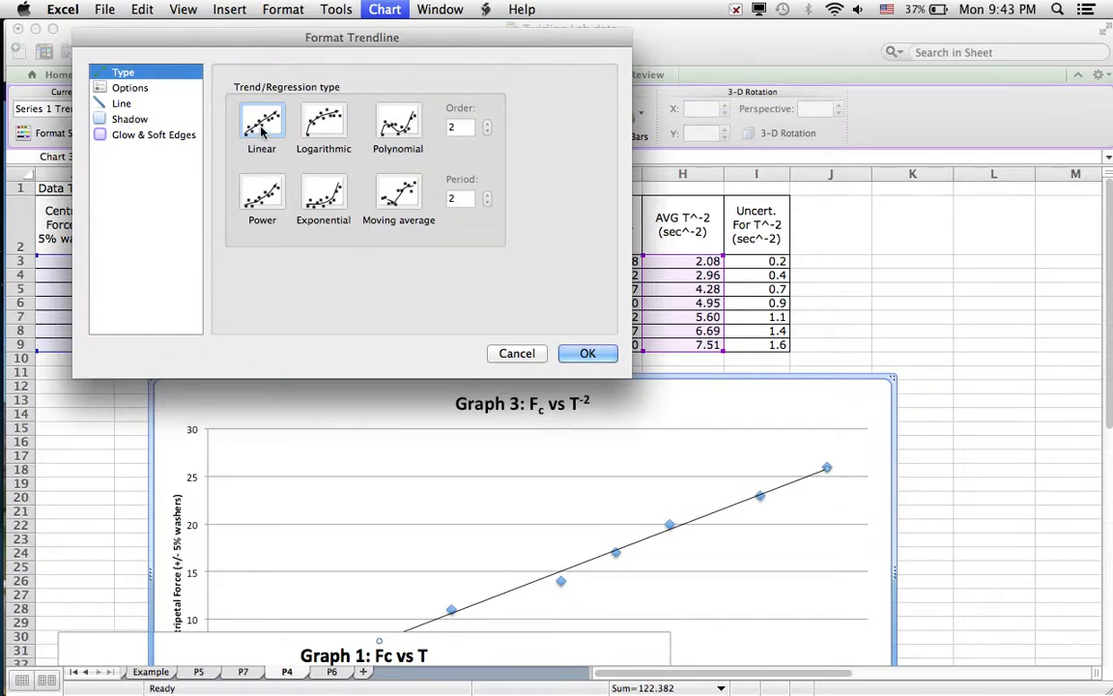
{"action": "left_click", "coordinate": [135, 88]}
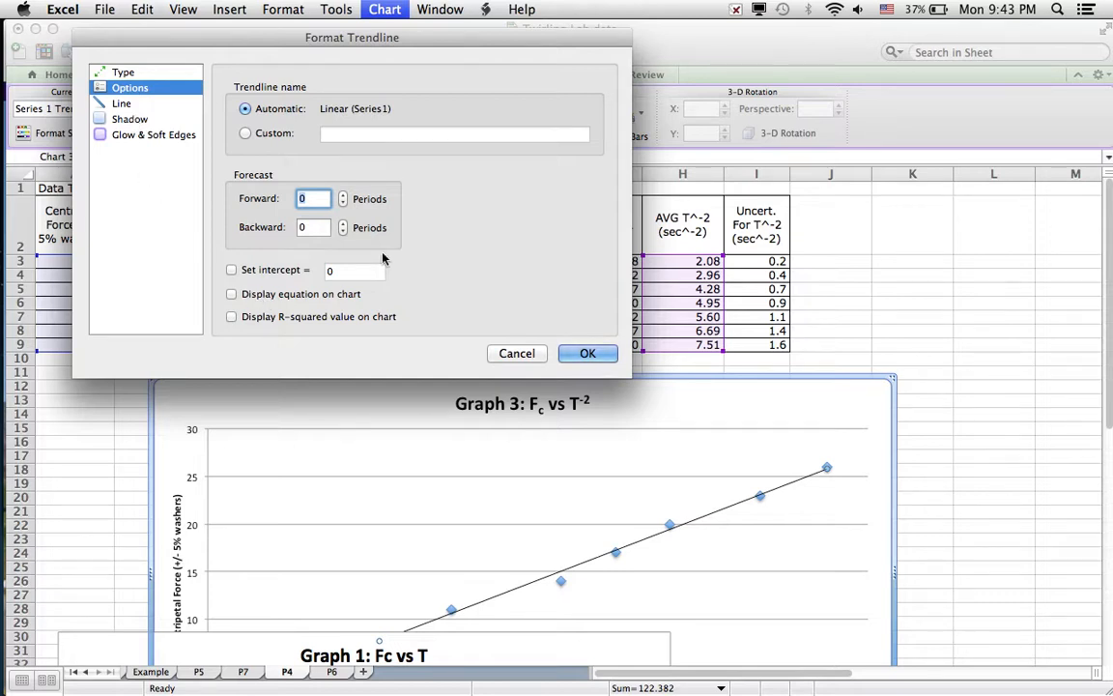
{"action": "left_click", "coordinate": [605, 356]}
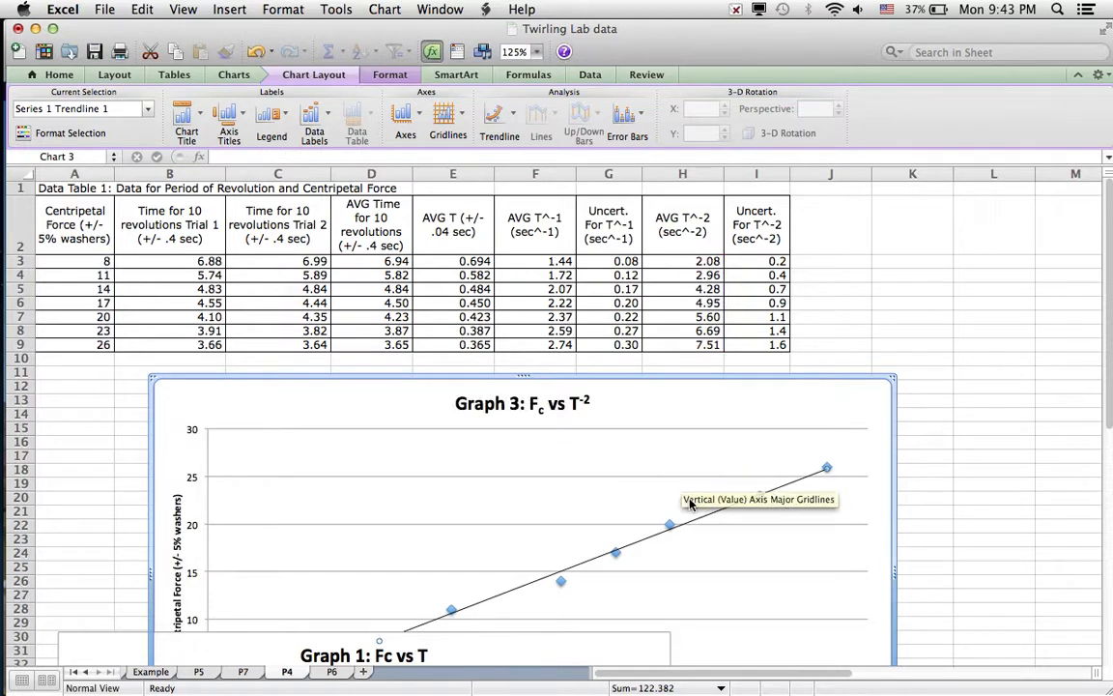
{"action": "left_click", "coordinate": [672, 526]}
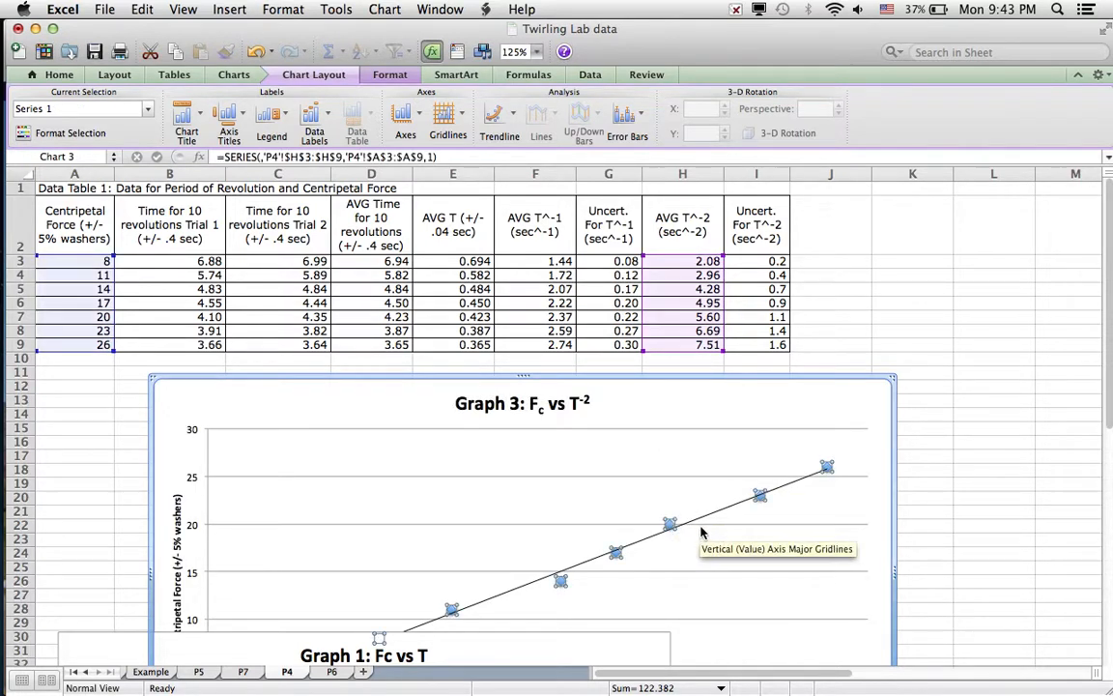
{"action": "left_click", "coordinate": [672, 525]}
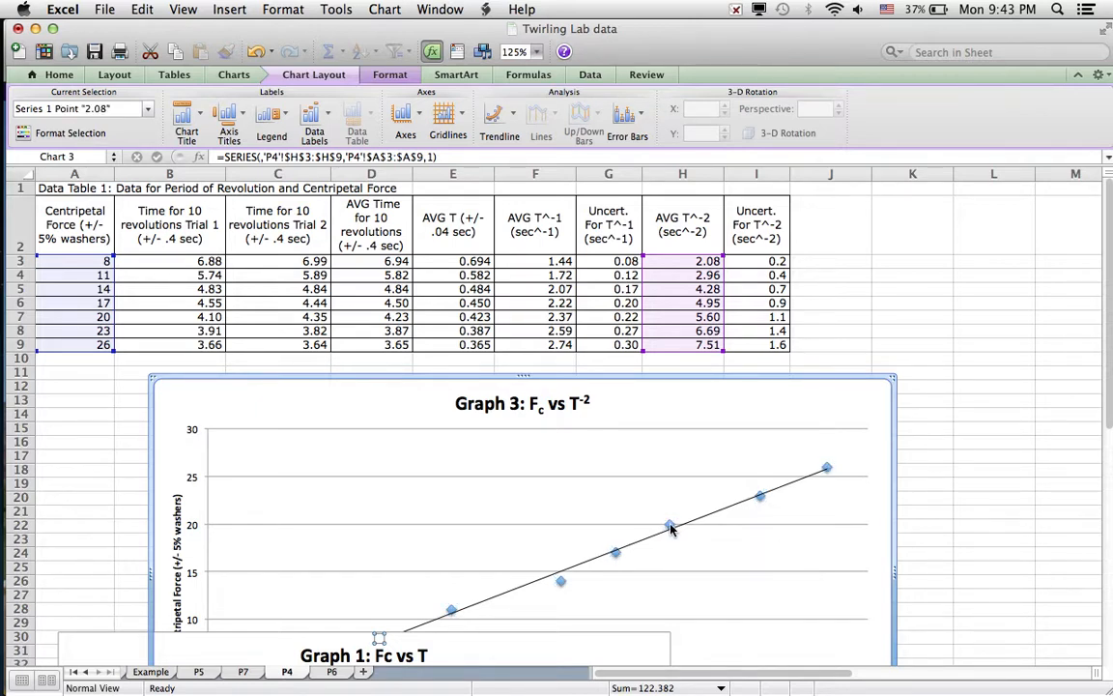
{"action": "right_click", "coordinate": [671, 525]}
{"action": "left_click", "coordinate": [663, 511]}
{"action": "left_click", "coordinate": [662, 510]}
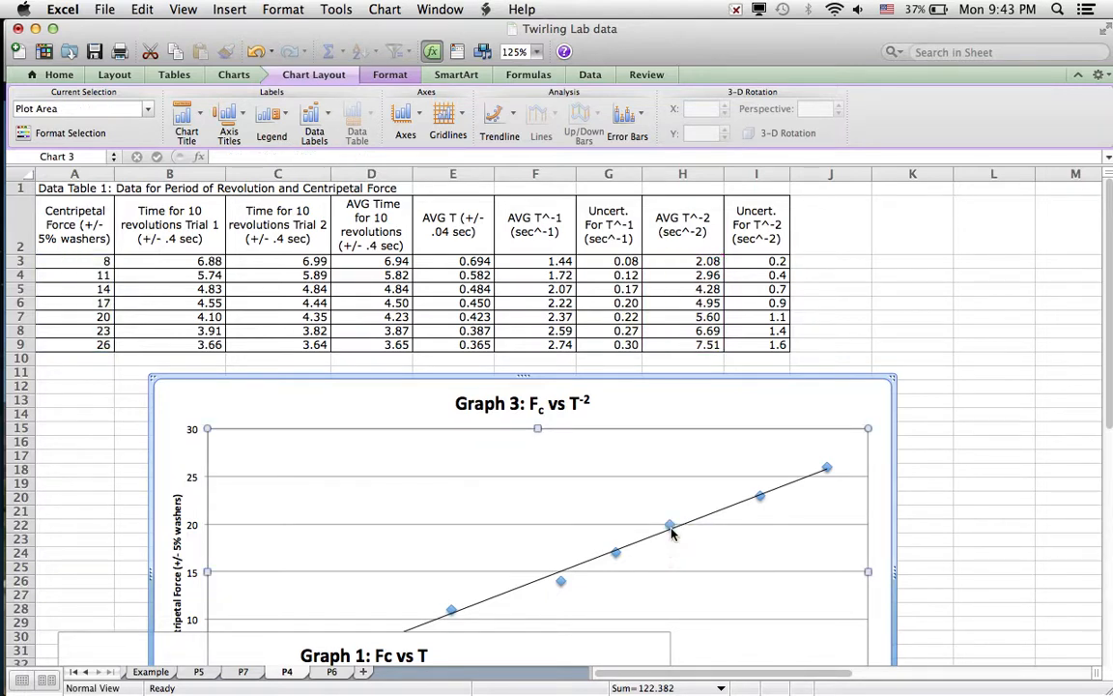
{"action": "right_click", "coordinate": [670, 527]}
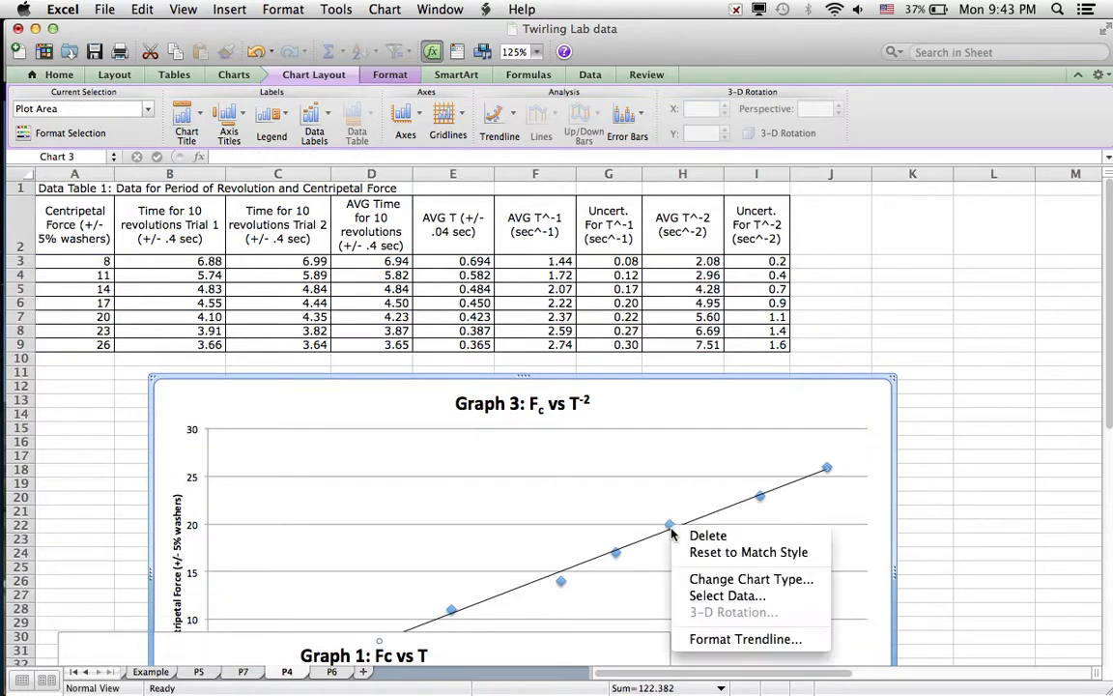
{"action": "left_click", "coordinate": [568, 606]}
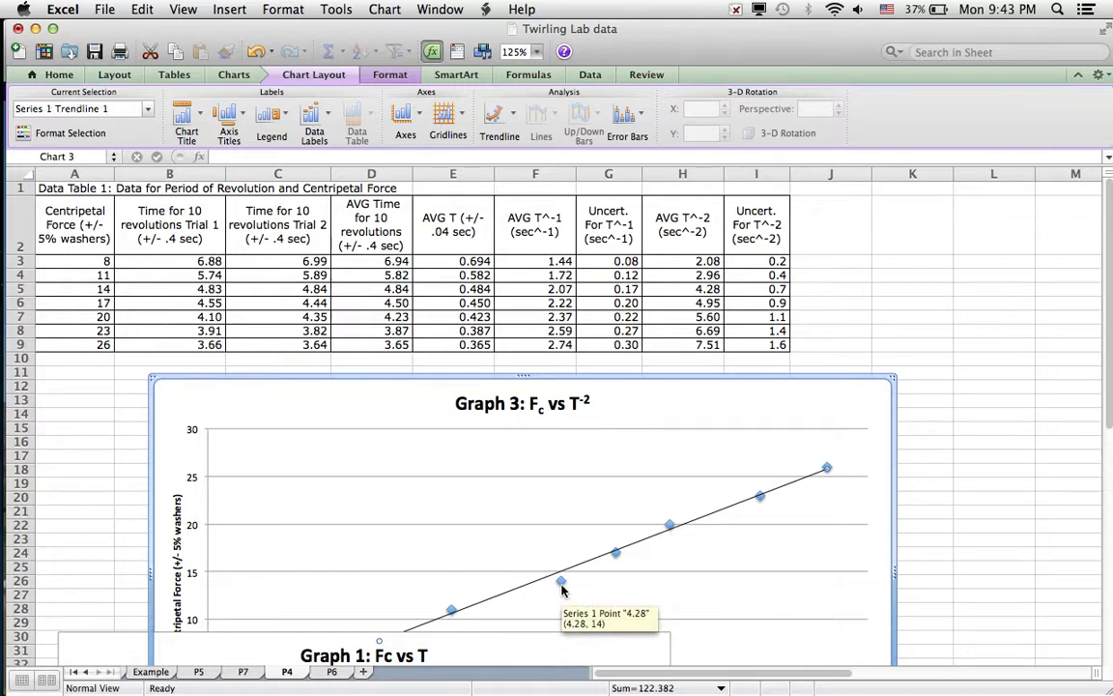
Format the Graph 3 data series with capped vertical error bars in both directions, using a 5.0% error amount.
{"action": "right_click", "coordinate": [563, 587]}
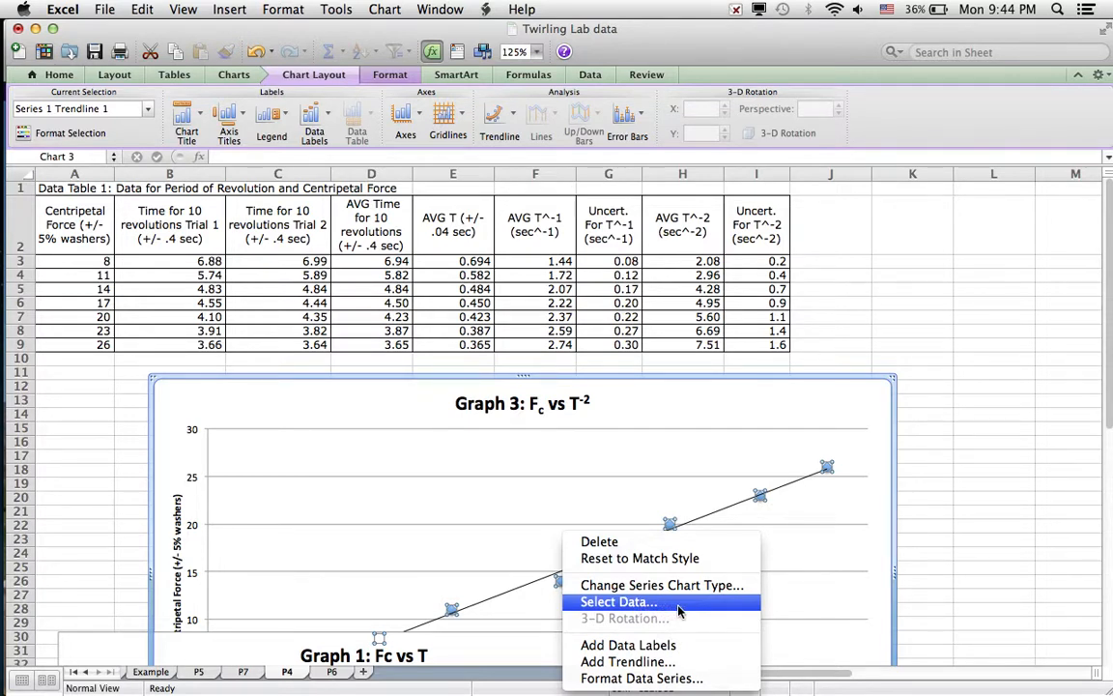
{"action": "left_click", "coordinate": [682, 679]}
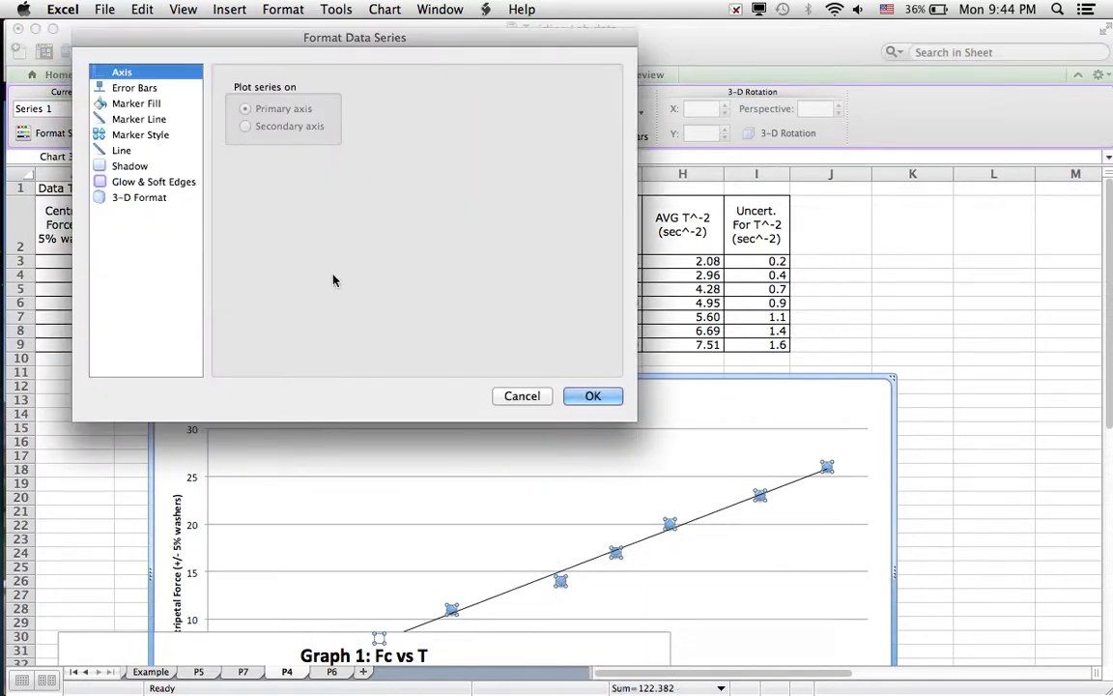
{"action": "left_click", "coordinate": [145, 91]}
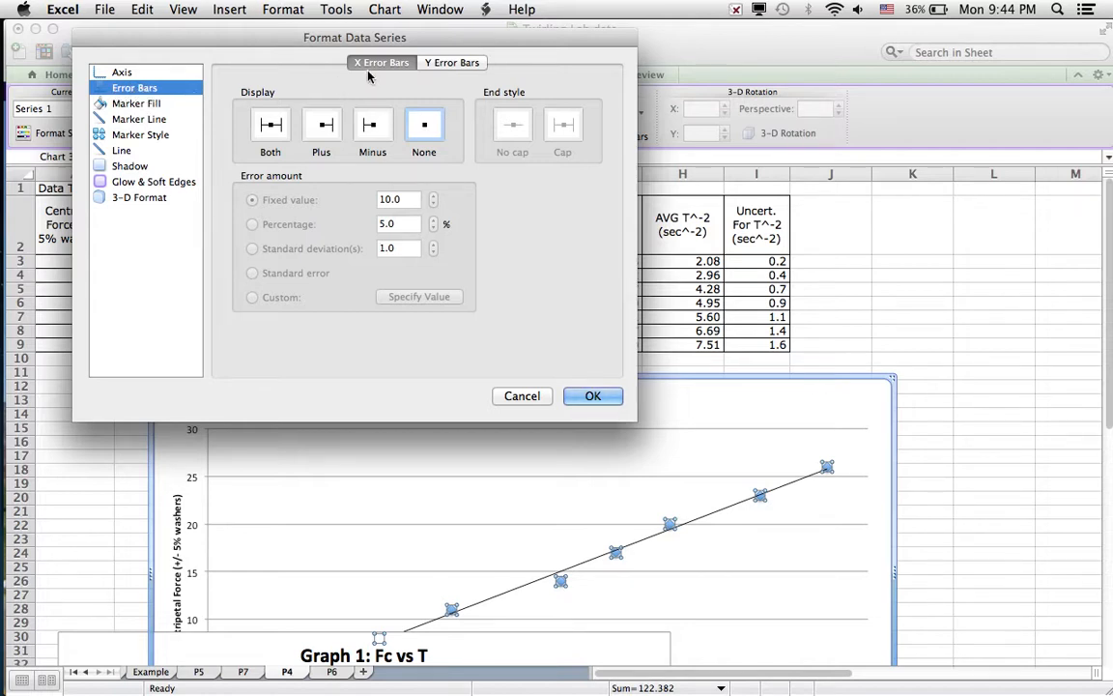
{"action": "left_click", "coordinate": [447, 66]}
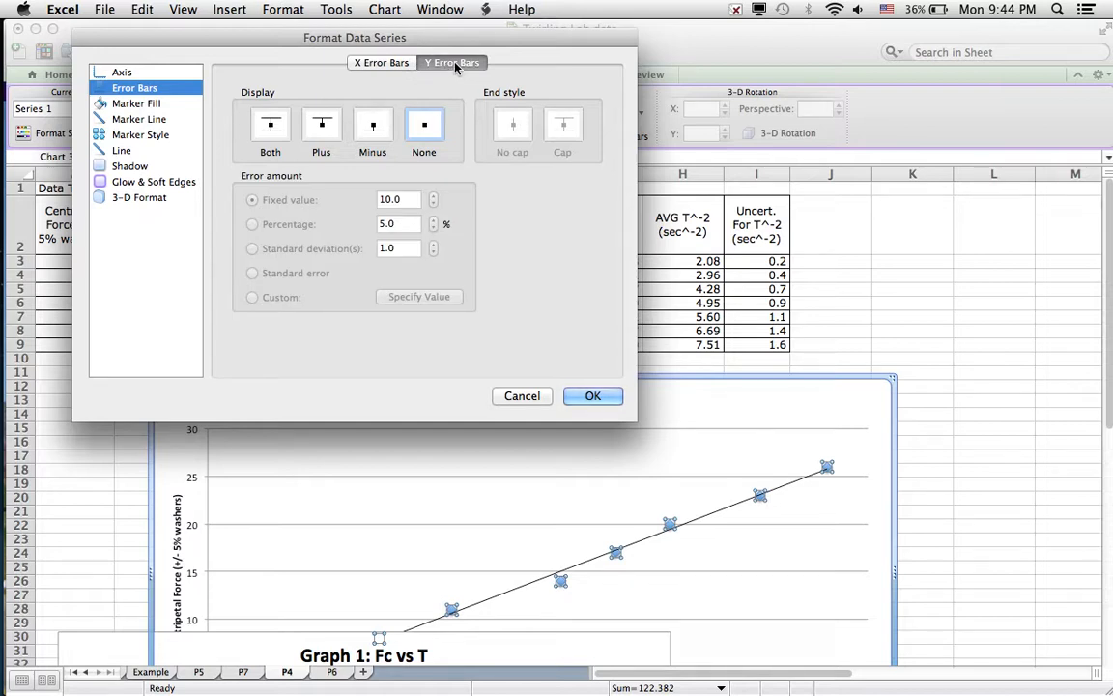
{"action": "left_click", "coordinate": [271, 128]}
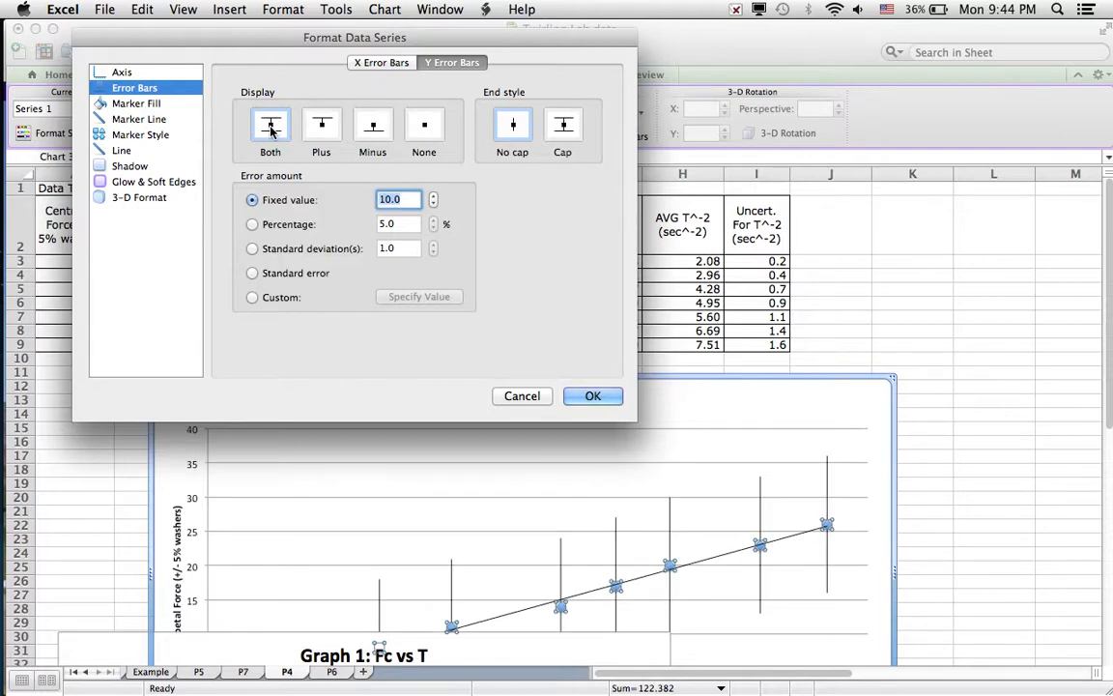
{"action": "left_click", "coordinate": [252, 224]}
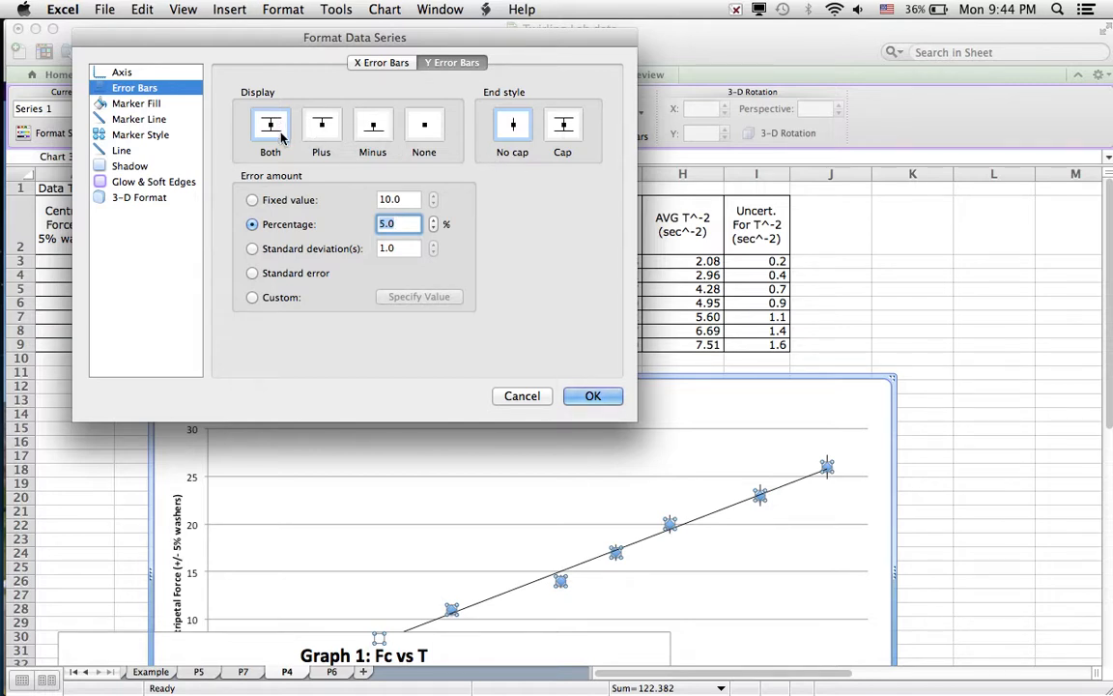
{"action": "left_click", "coordinate": [569, 129]}
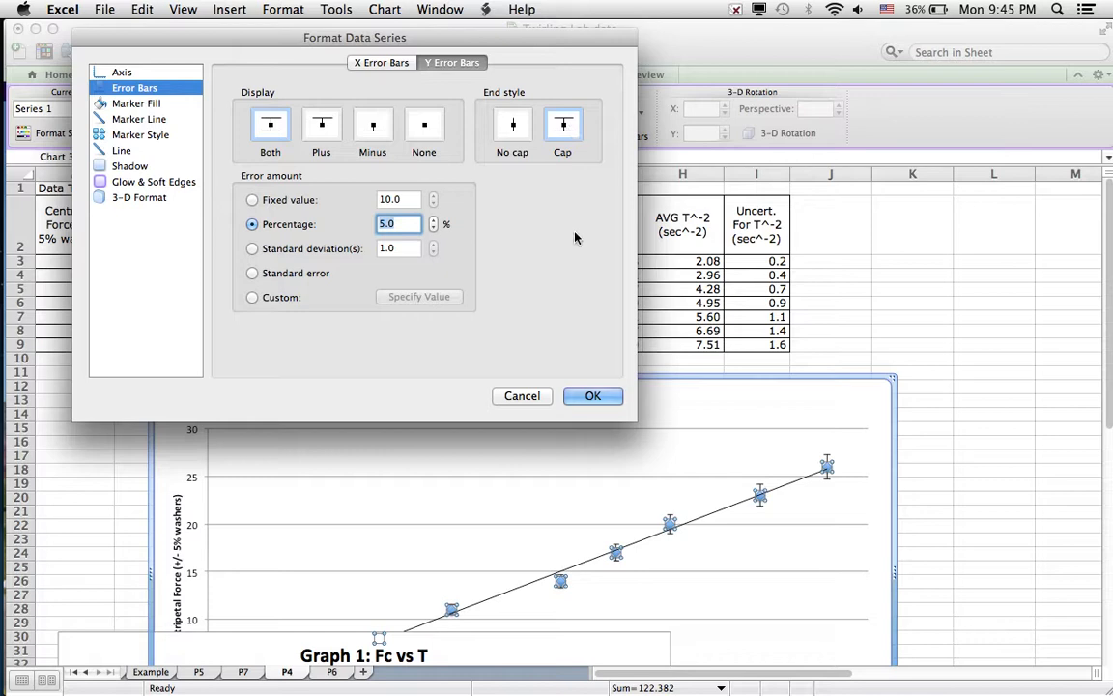
Add capped horizontal error bars in both directions to the series and choose a custom error amount.
{"action": "left_click", "coordinate": [385, 64]}
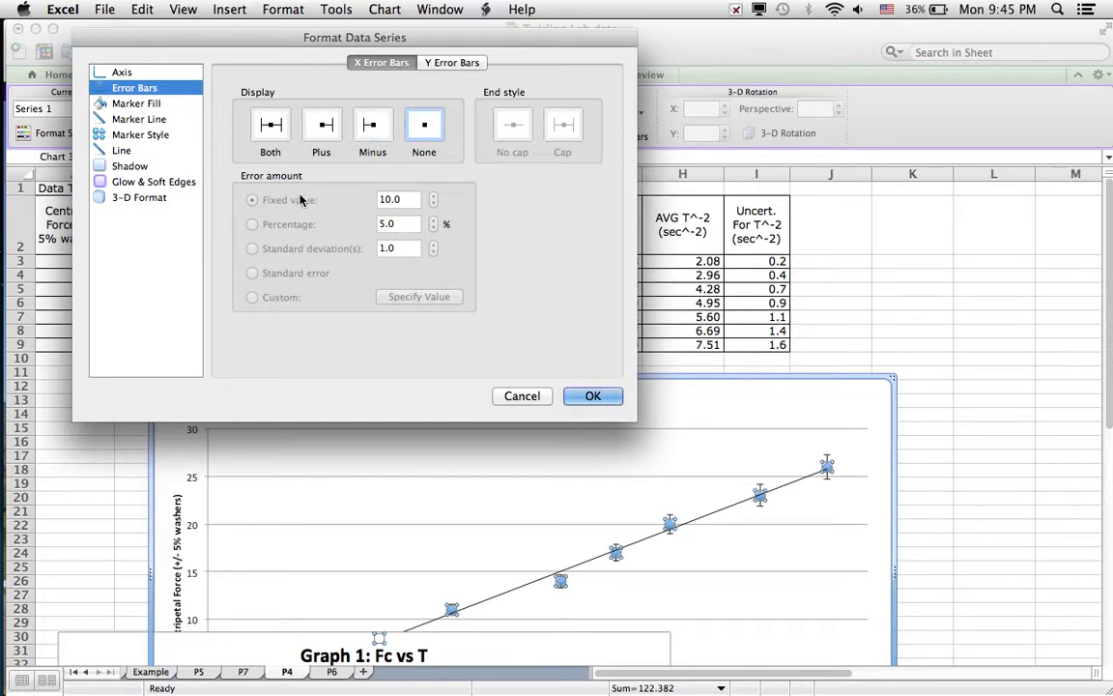
{"action": "left_click", "coordinate": [272, 137]}
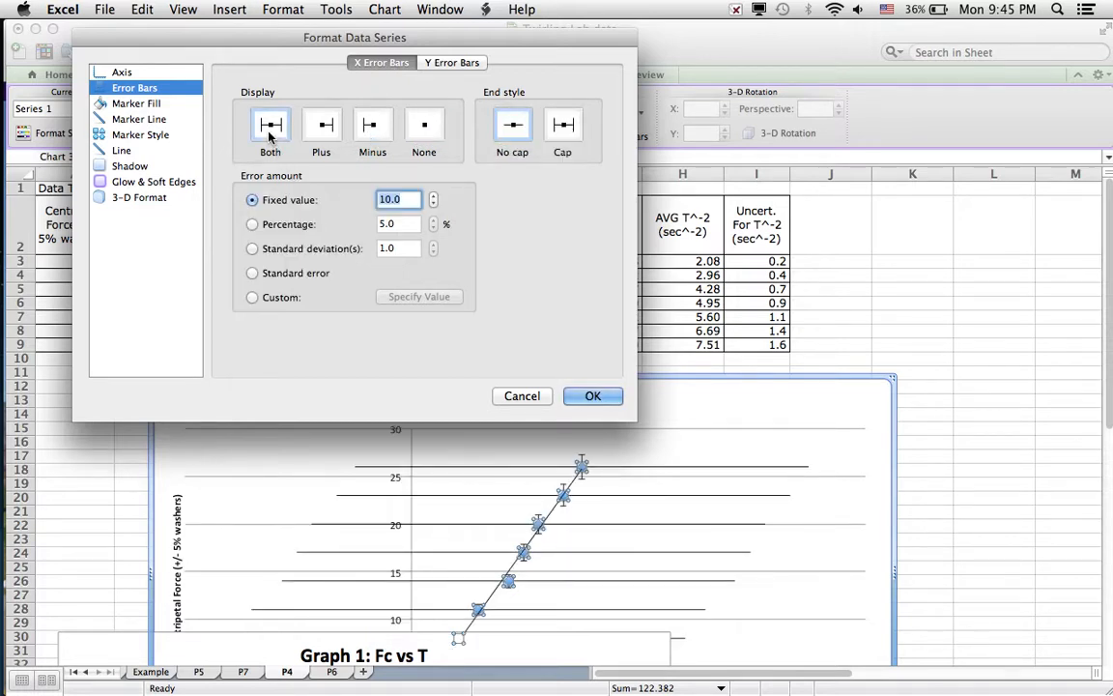
{"action": "left_click", "coordinate": [563, 128]}
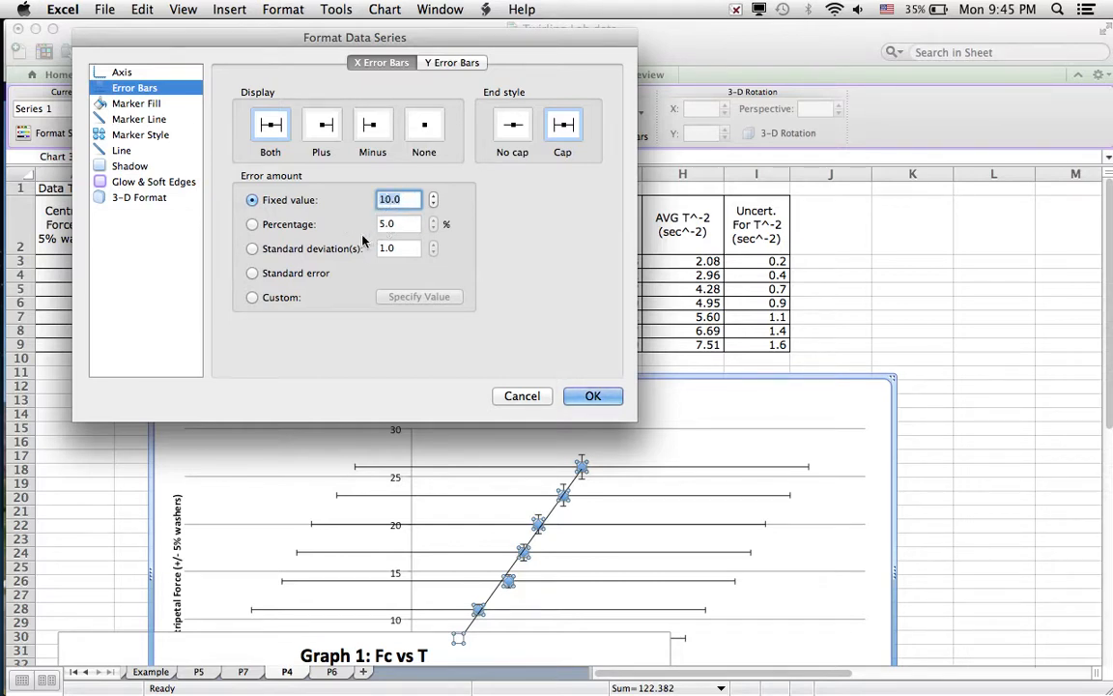
{"action": "left_click", "coordinate": [252, 299]}
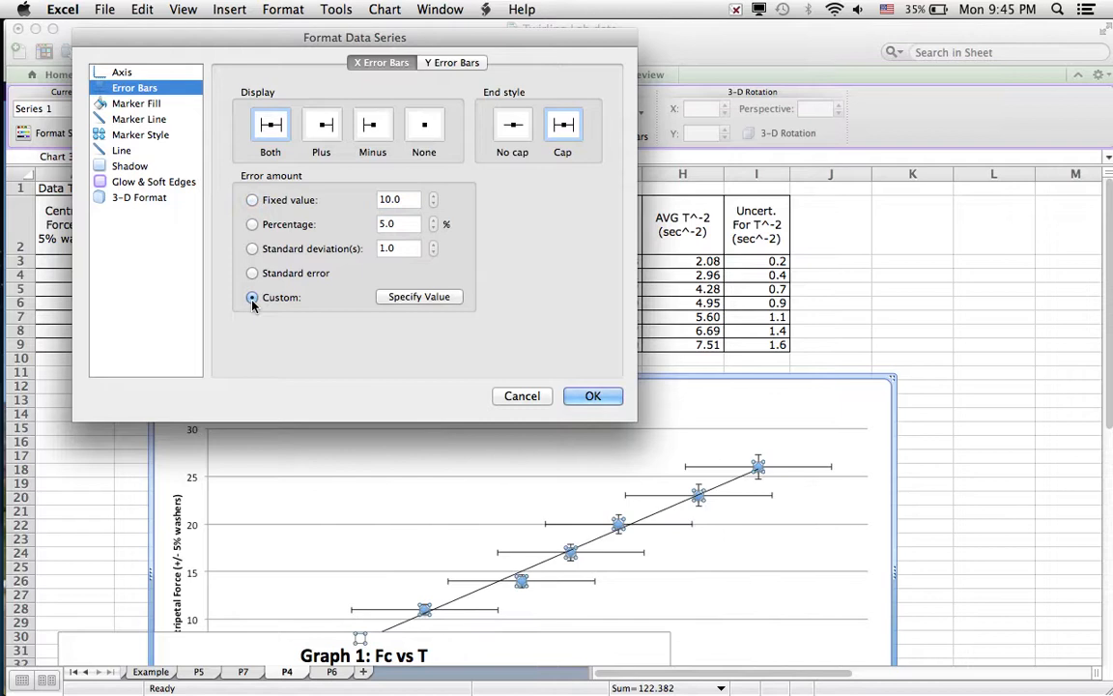
Set the custom positive error value of the horizontal error bars to the T^-2 uncertainties in cells I3:I9.
{"action": "left_click", "coordinate": [418, 297]}
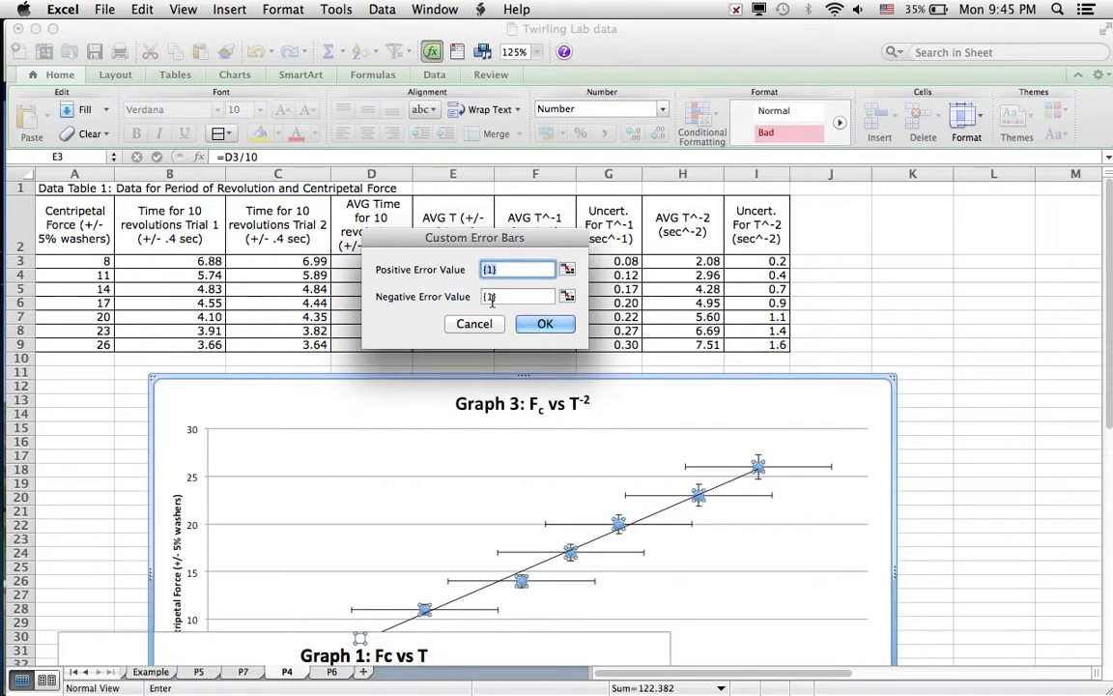
{"action": "left_click", "coordinate": [569, 271]}
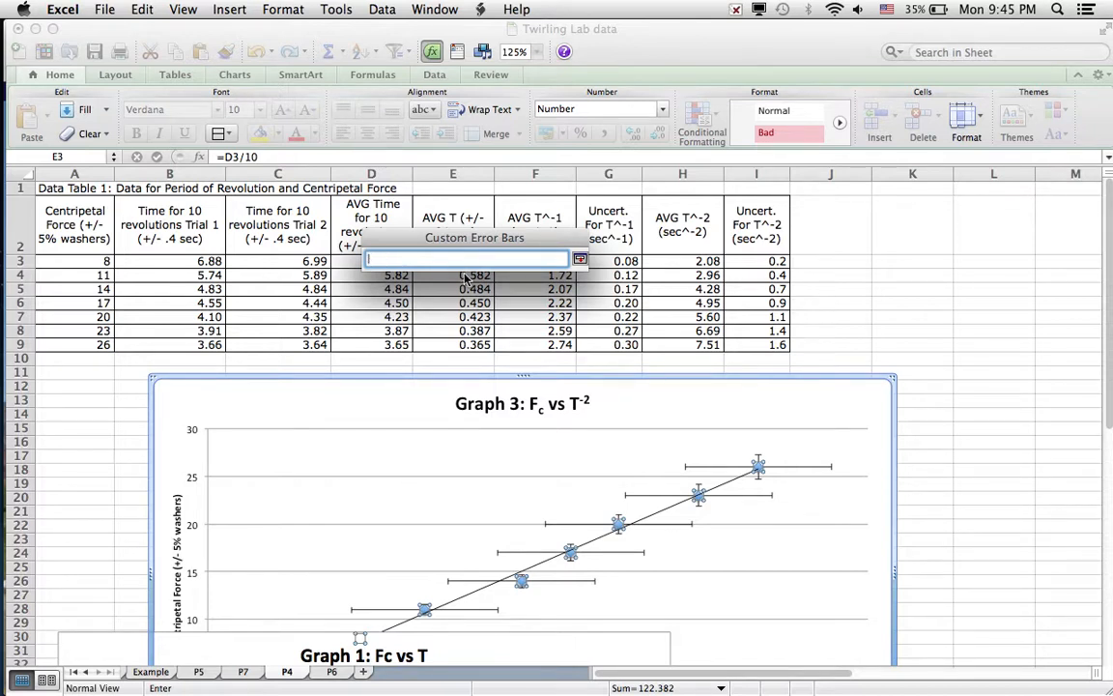
{"action": "left_click", "coordinate": [743, 264]}
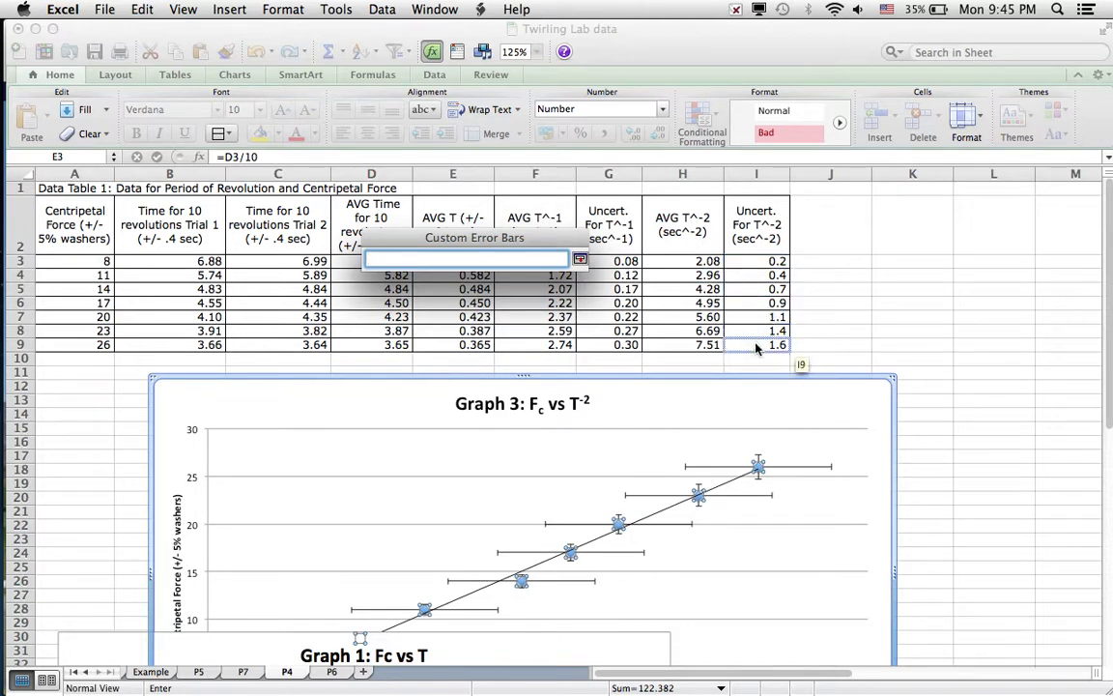
{"action": "left_click", "coordinate": [755, 266]}
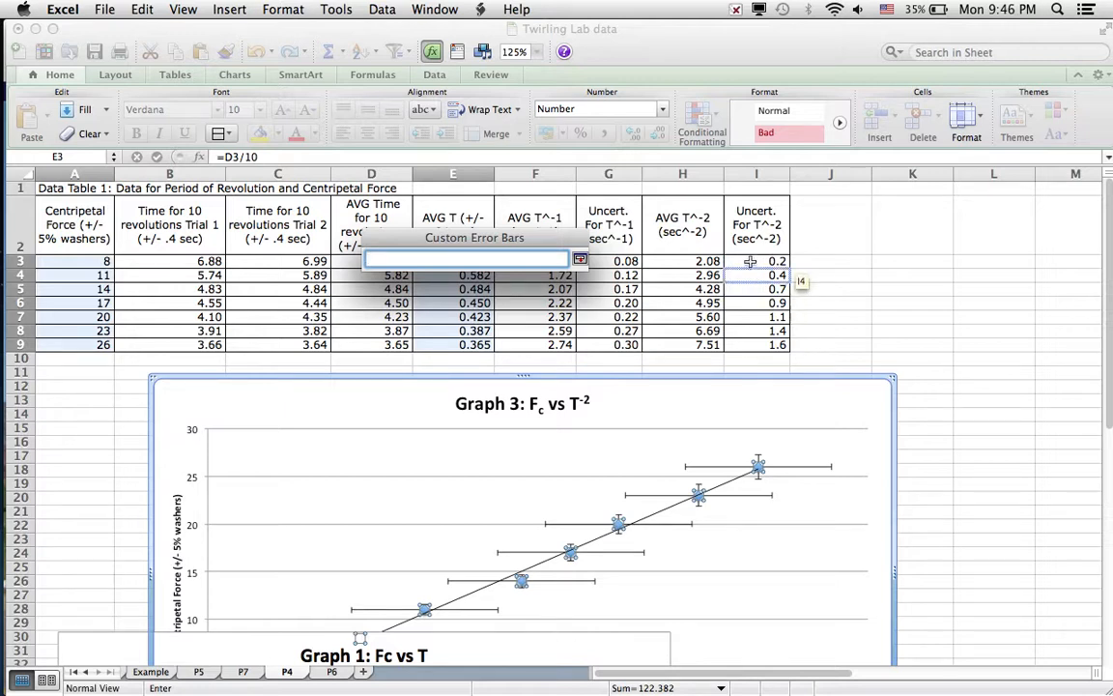
{"action": "left_click", "coordinate": [750, 261]}
{"action": "left_click_drag", "start_coordinate": [750, 261], "coordinate": [756, 338]}
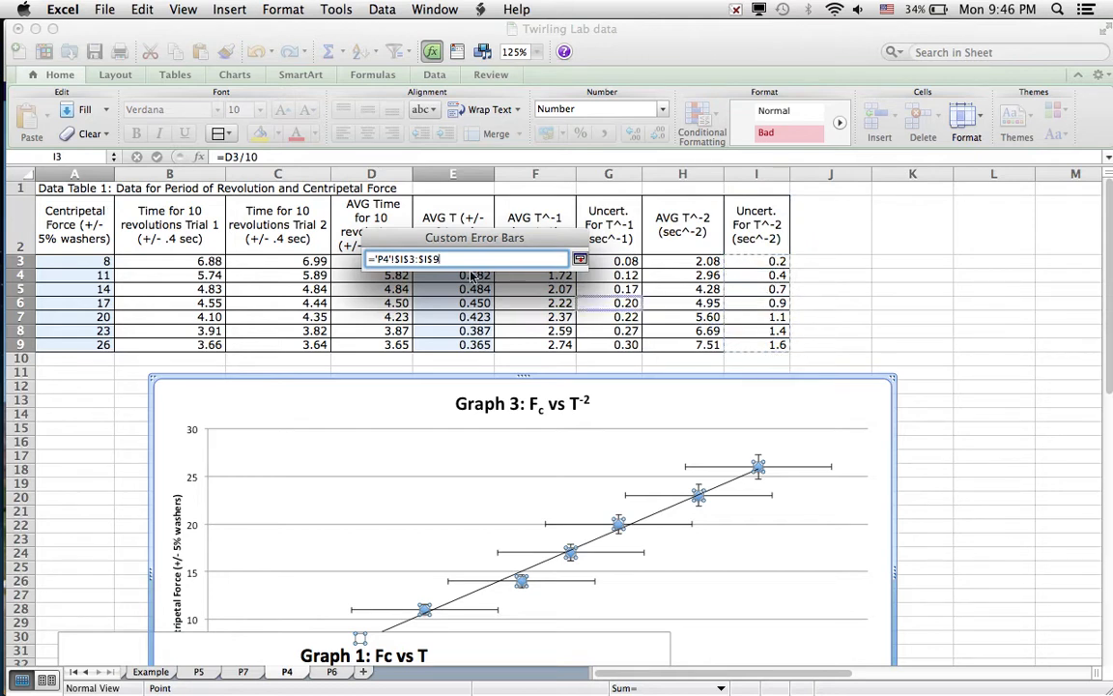
{"action": "left_click", "coordinate": [580, 259]}
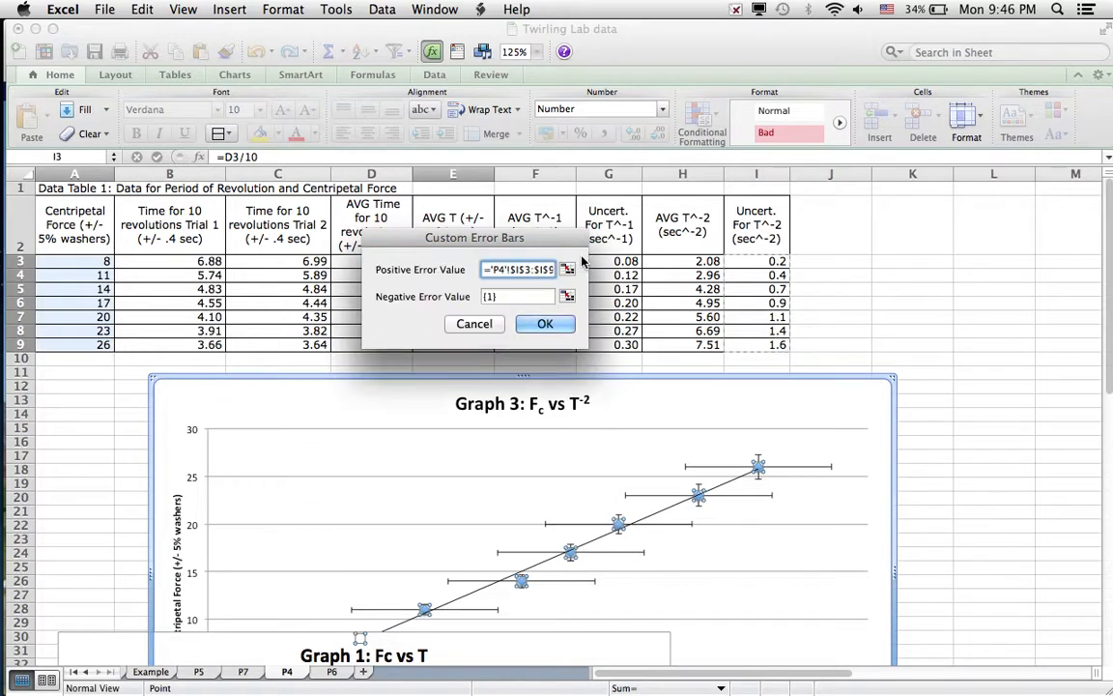
Set the custom negative error value of the horizontal error bars to cells I3:I9 and apply the series formatting.
{"action": "left_click", "coordinate": [568, 297]}
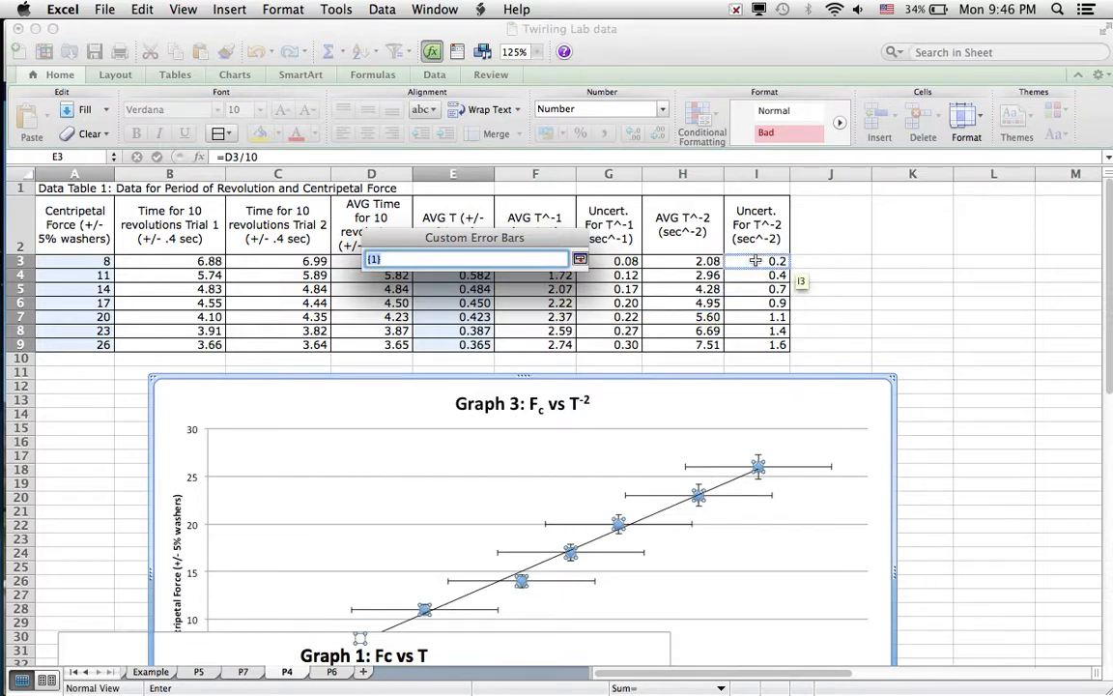
{"action": "left_click", "coordinate": [756, 261]}
{"action": "left_click_drag", "start_coordinate": [756, 261], "coordinate": [762, 338]}
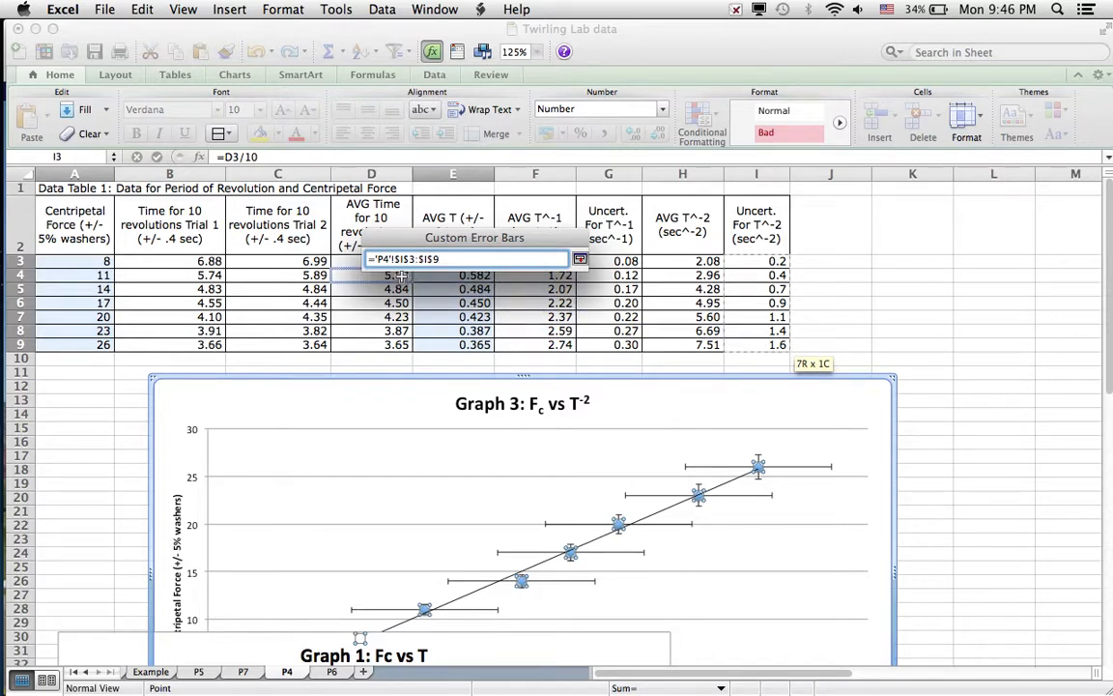
{"action": "left_click", "coordinate": [580, 260]}
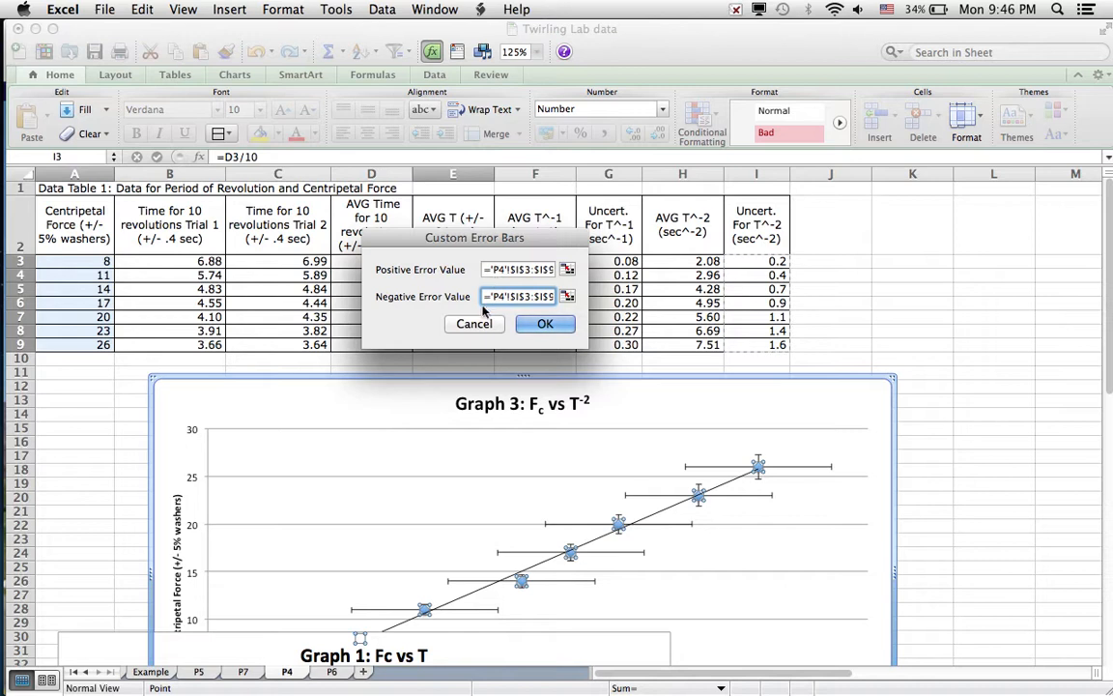
{"action": "left_click", "coordinate": [542, 325]}
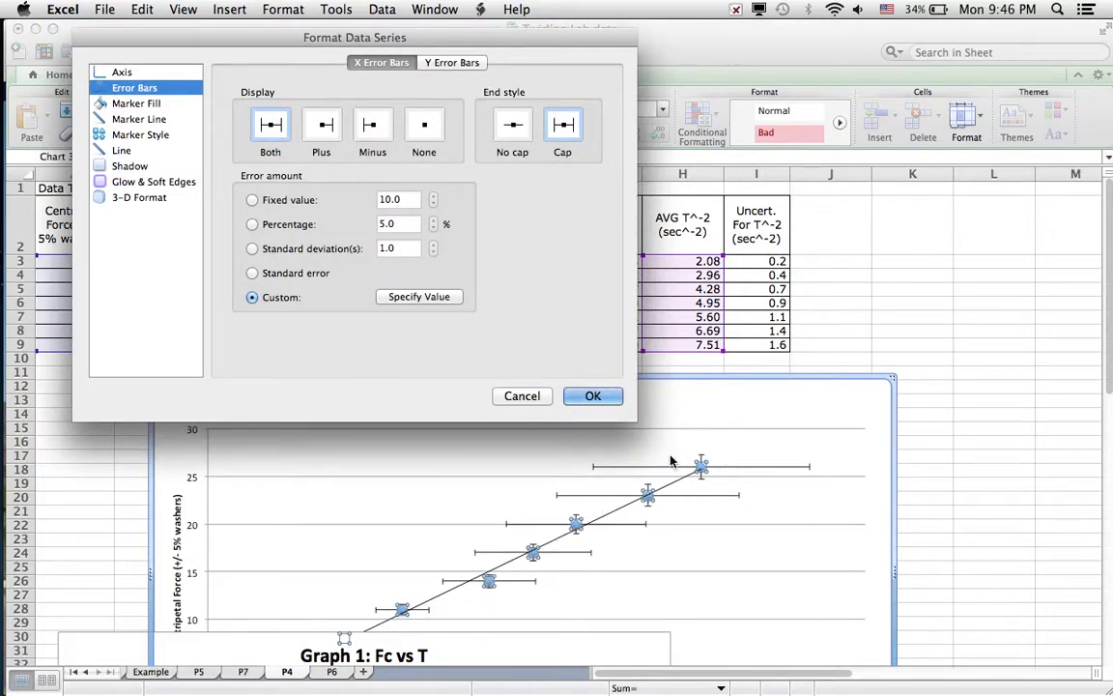
{"action": "left_click", "coordinate": [577, 402]}
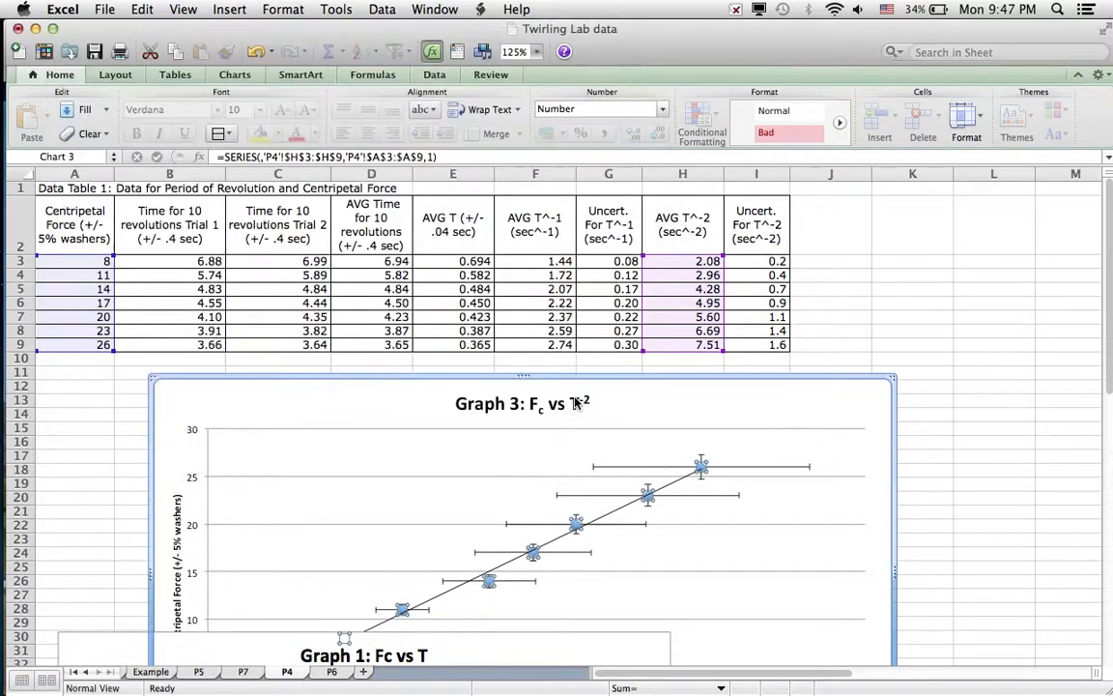
Move the Graph 3 chart up over the data table, clear of the Graph 1 chart beneath it.
{"action": "scroll", "coordinate": [920, 400], "scroll_direction": "down", "scroll_amount": 6}
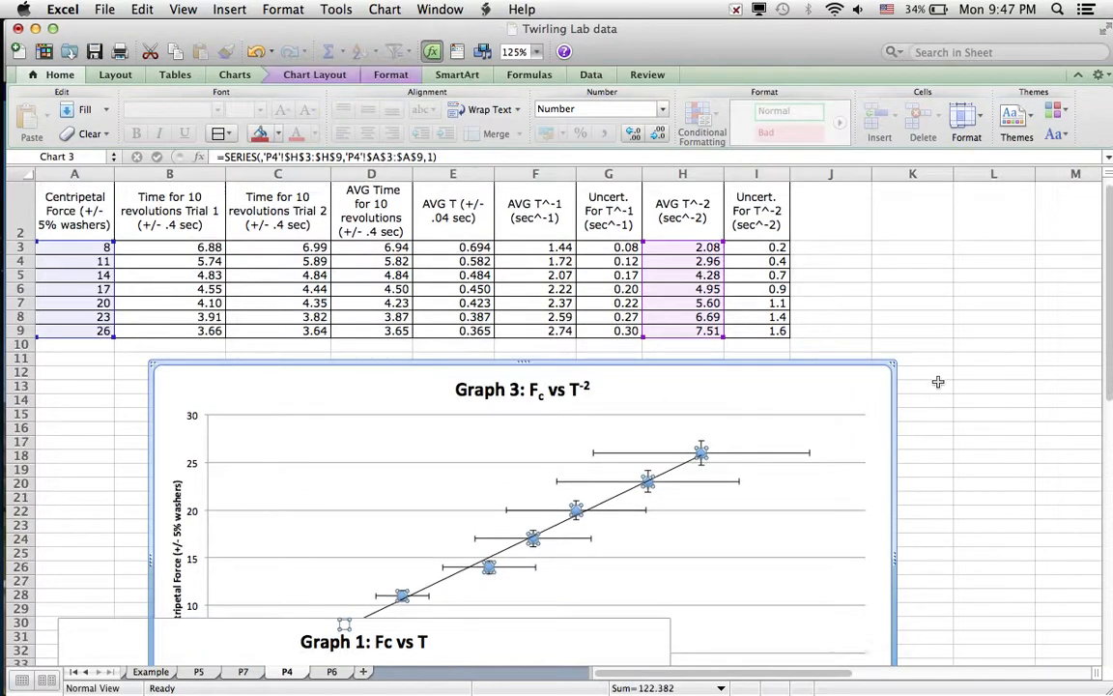
{"action": "scroll", "coordinate": [937, 382], "scroll_direction": "up", "scroll_amount": 5}
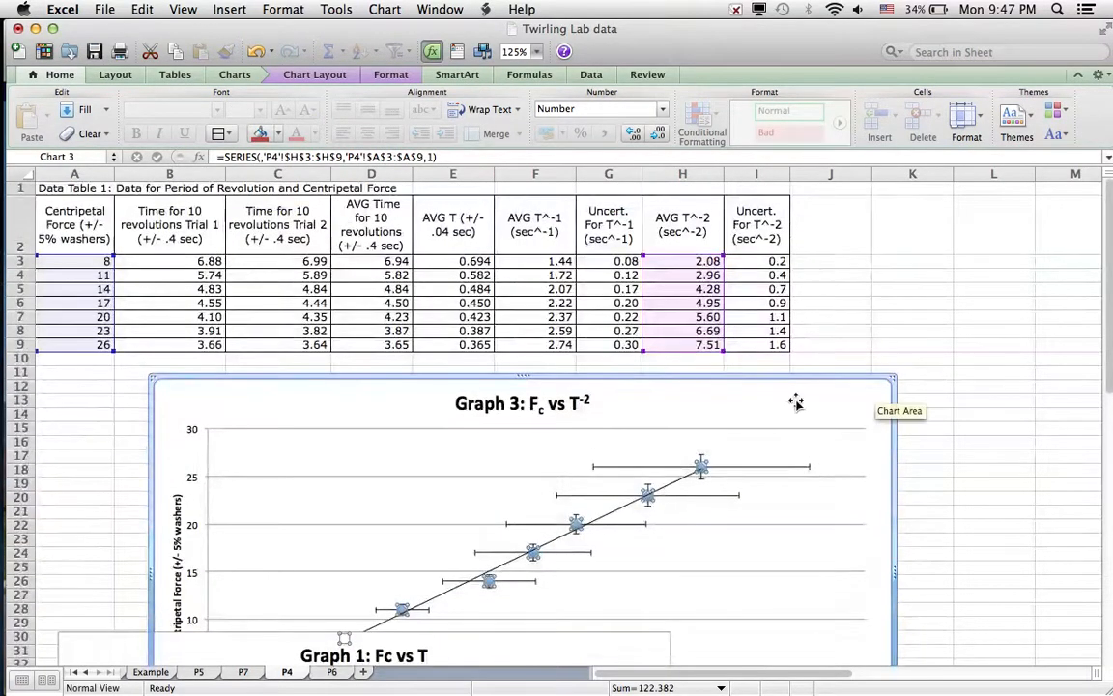
{"action": "left_click_drag", "start_coordinate": [671, 386], "coordinate": [628, 241]}
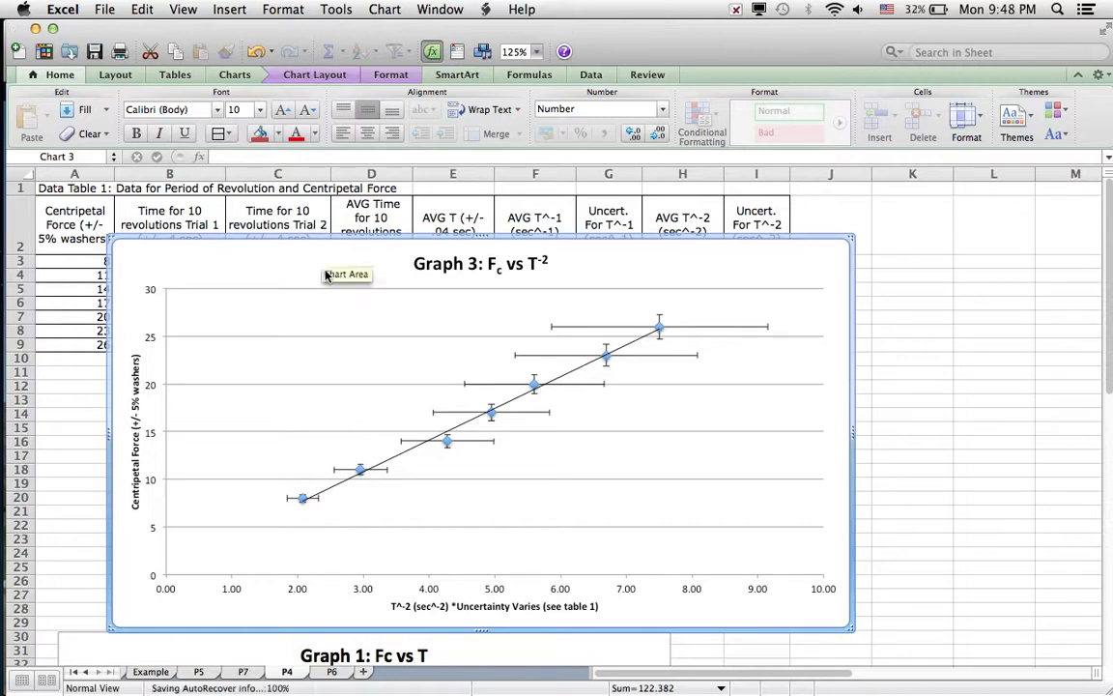
Copy the whole Graph 3 chart, including its trendline and error bars, to the clipboard.
{"action": "left_click", "coordinate": [332, 12]}
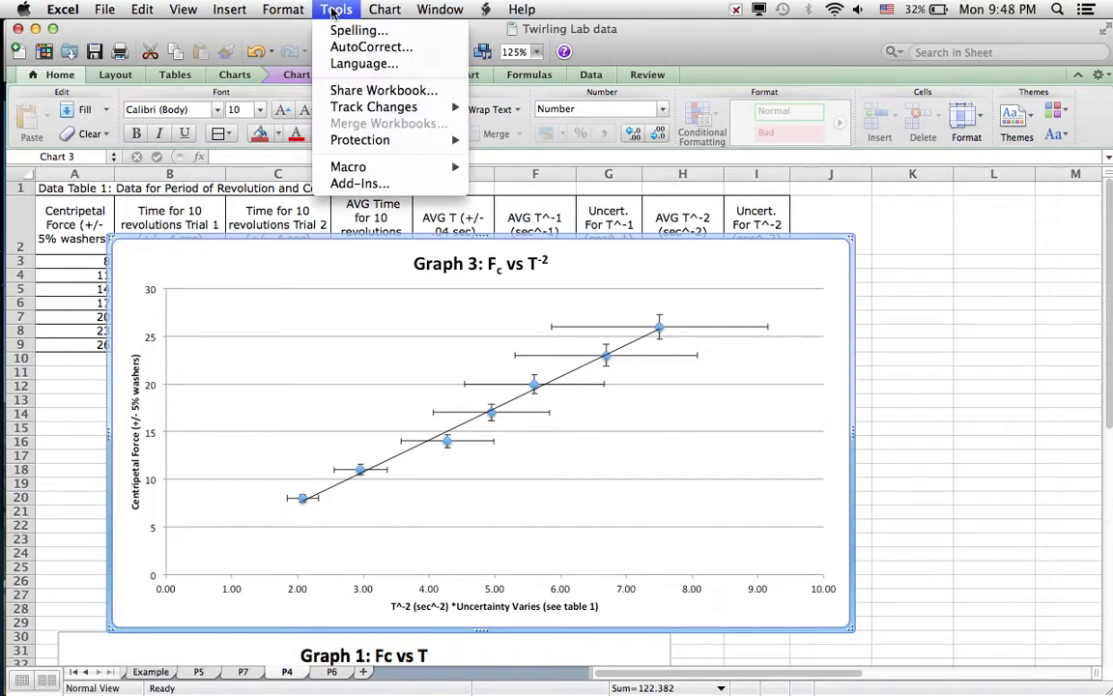
{"action": "mouse_move", "coordinate": [391, 8]}
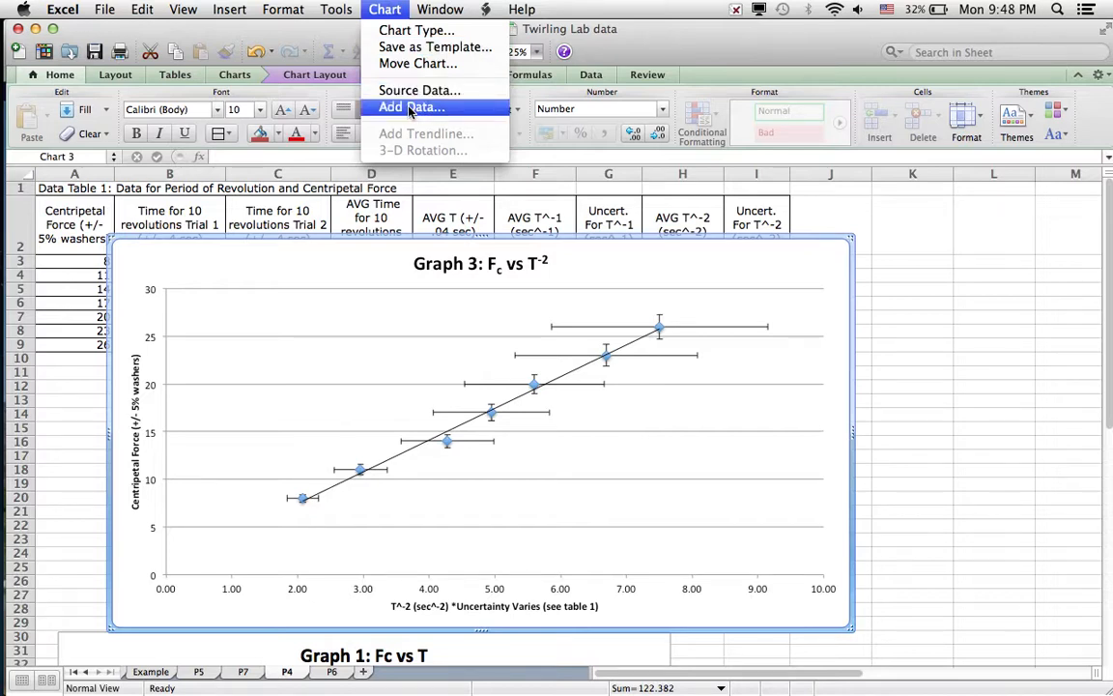
{"action": "left_click", "coordinate": [309, 263]}
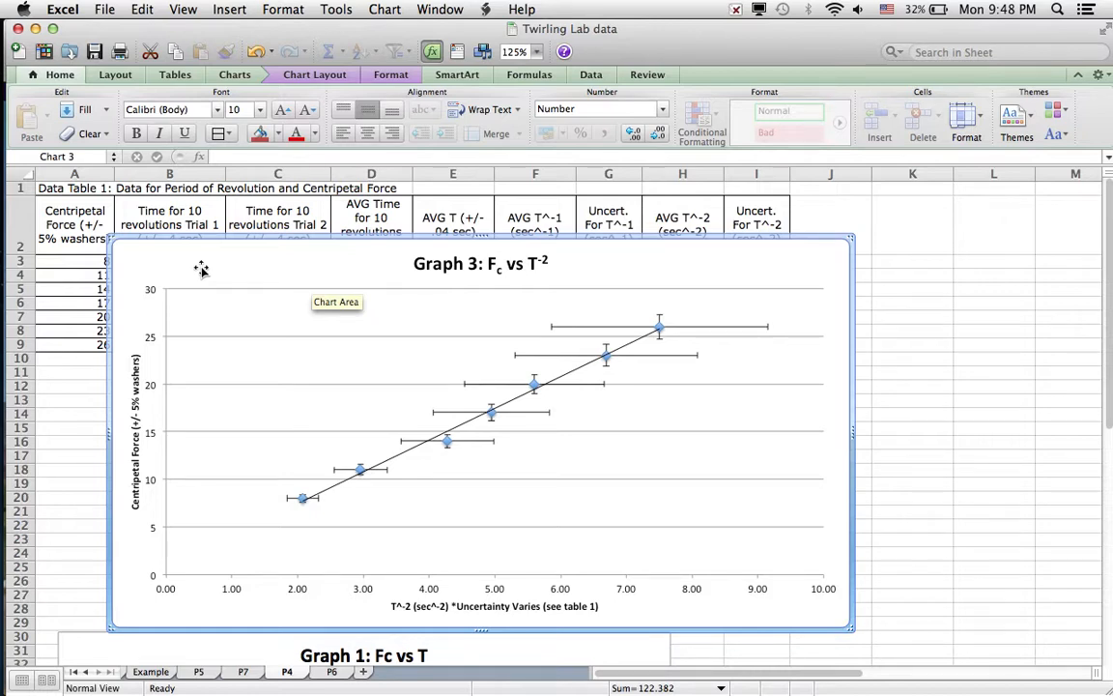
{"action": "left_click", "coordinate": [141, 10]}
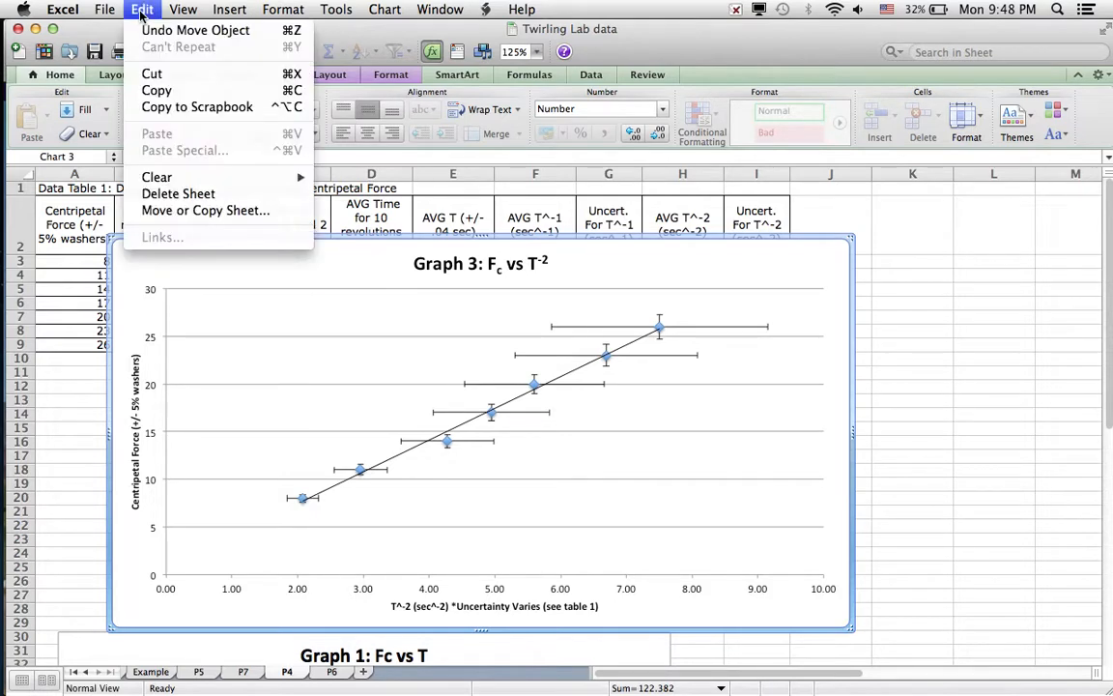
{"action": "left_click", "coordinate": [156, 90]}
Switch to Preview and create a new document from the copied Graph 3 chart.
{"action": "mouse_move", "coordinate": [4, 231]}
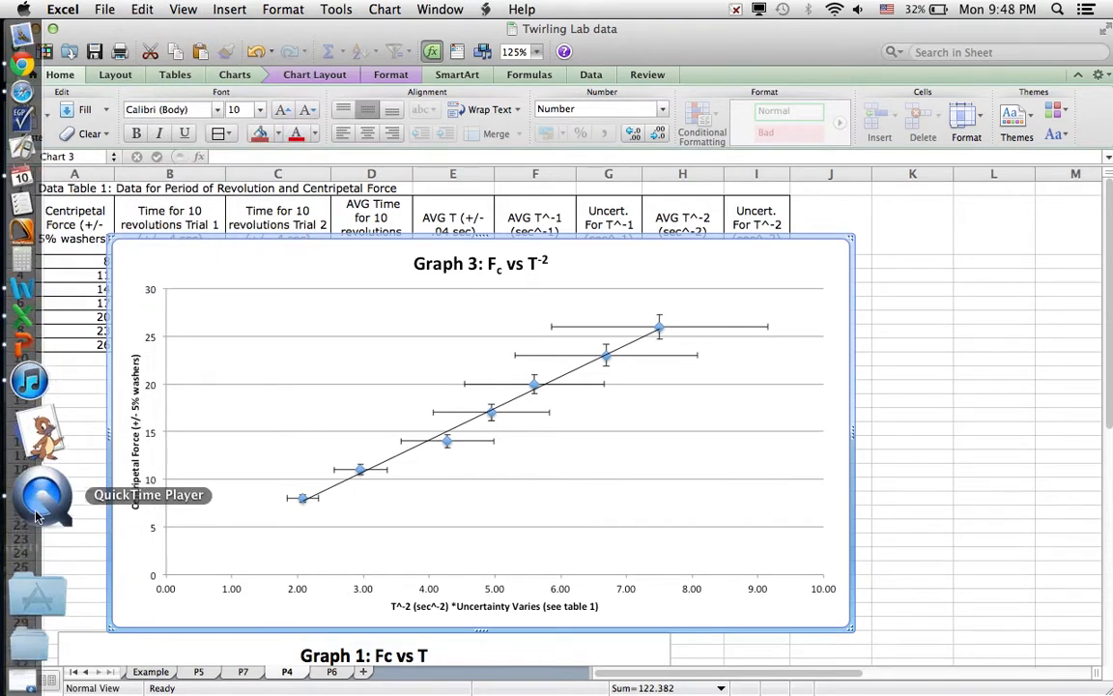
{"action": "left_click", "coordinate": [45, 559]}
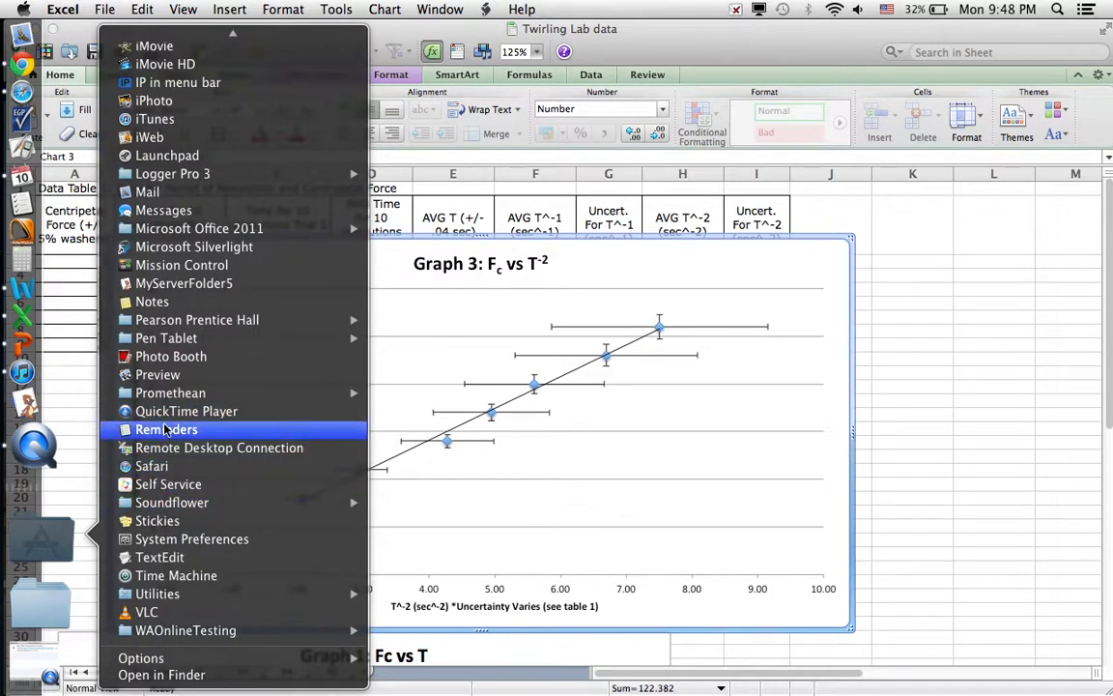
{"action": "left_click", "coordinate": [167, 376]}
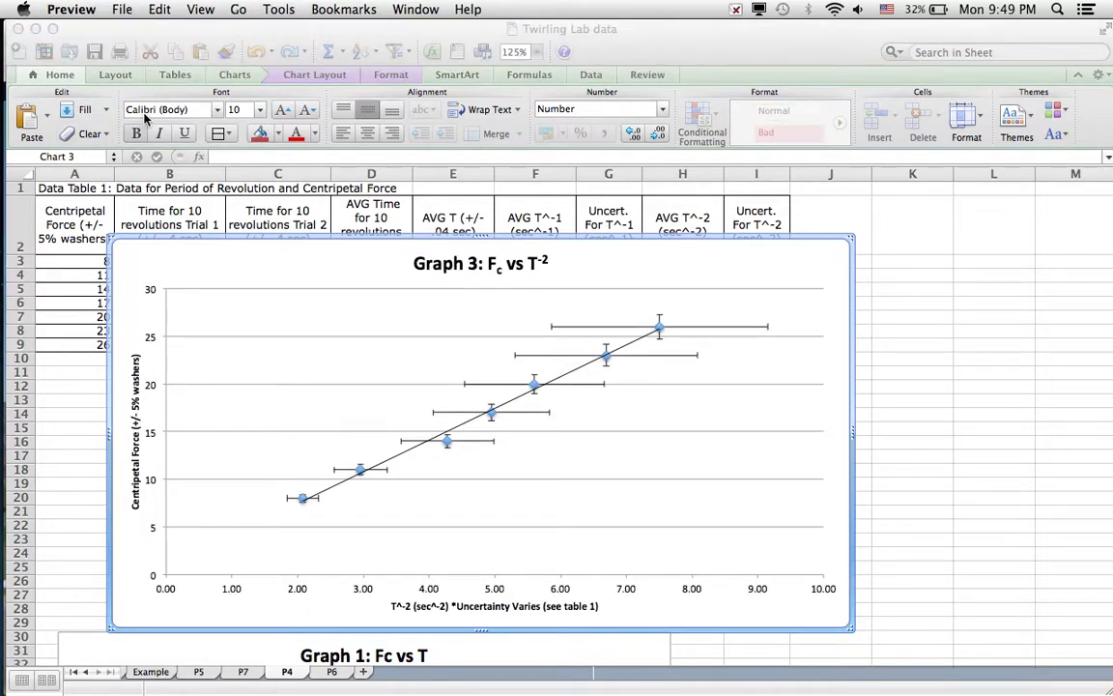
{"action": "left_click", "coordinate": [124, 9]}
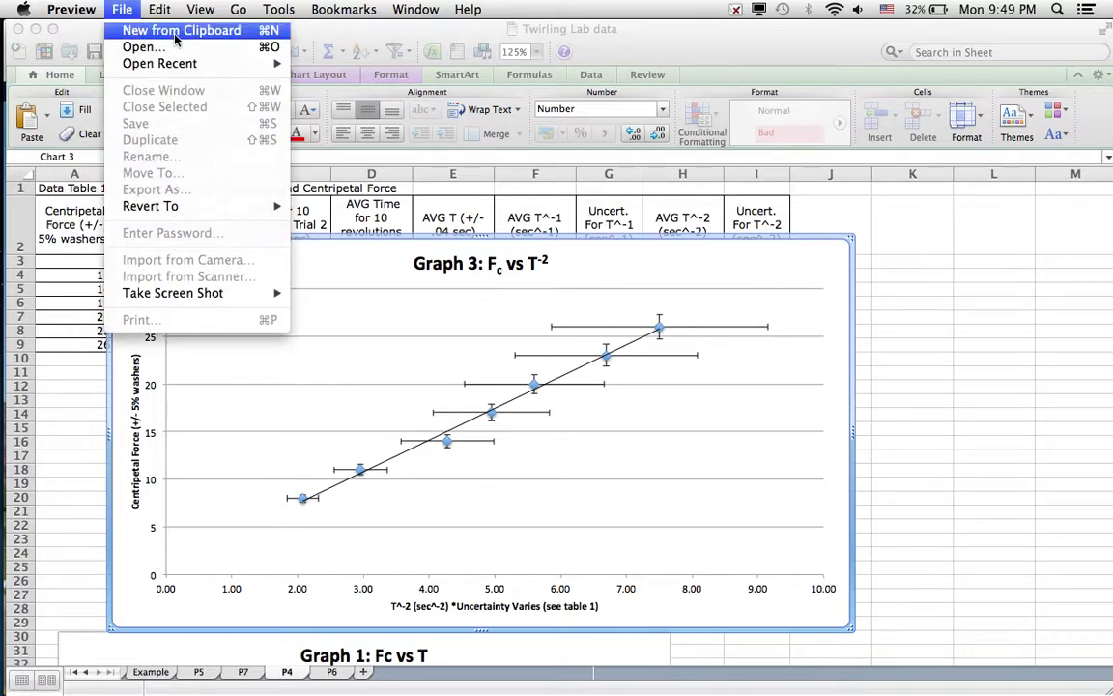
{"action": "left_click", "coordinate": [175, 34]}
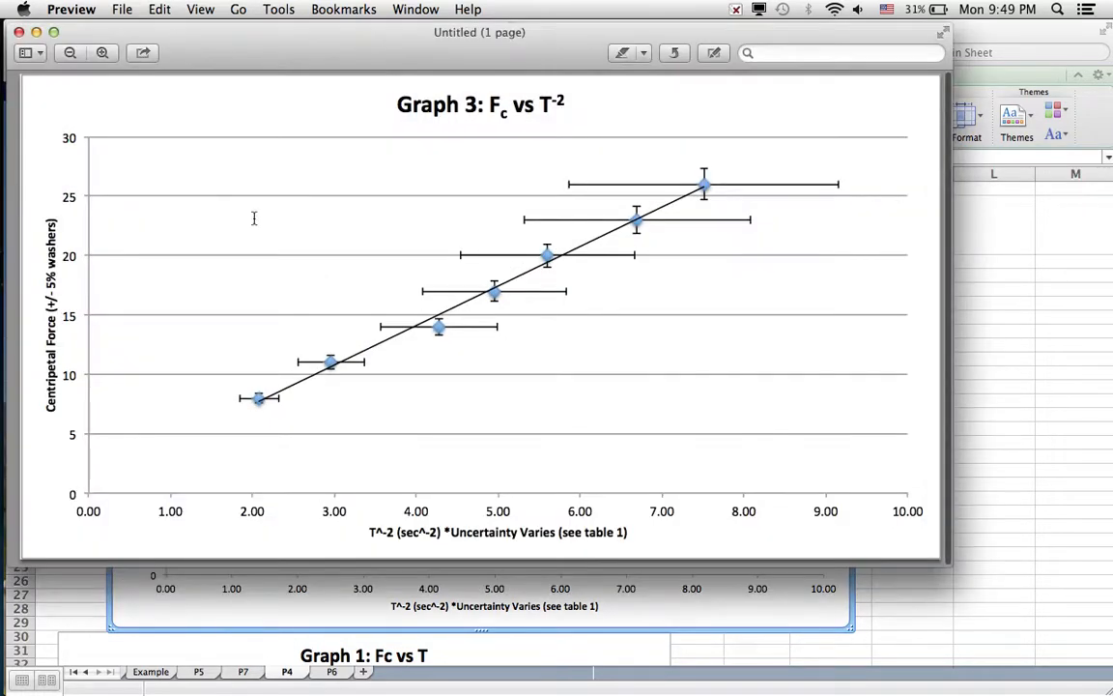
Review the print settings for the one-page Graph 3 document, and dismiss them without printing.
{"action": "left_click", "coordinate": [121, 11]}
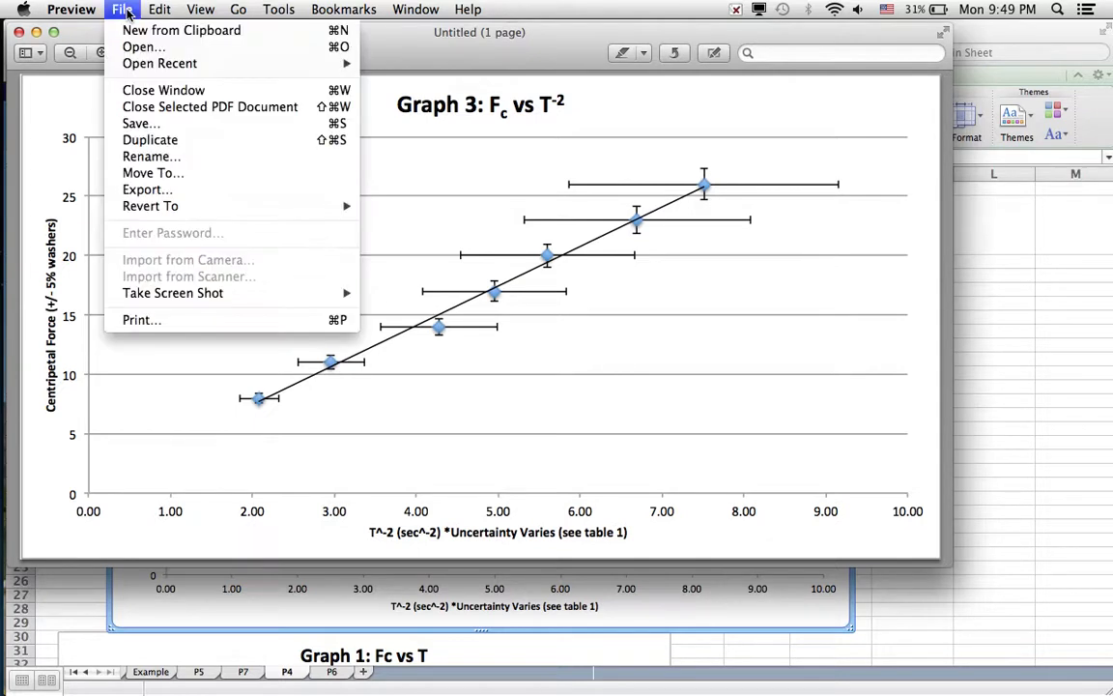
{"action": "left_click", "coordinate": [177, 320]}
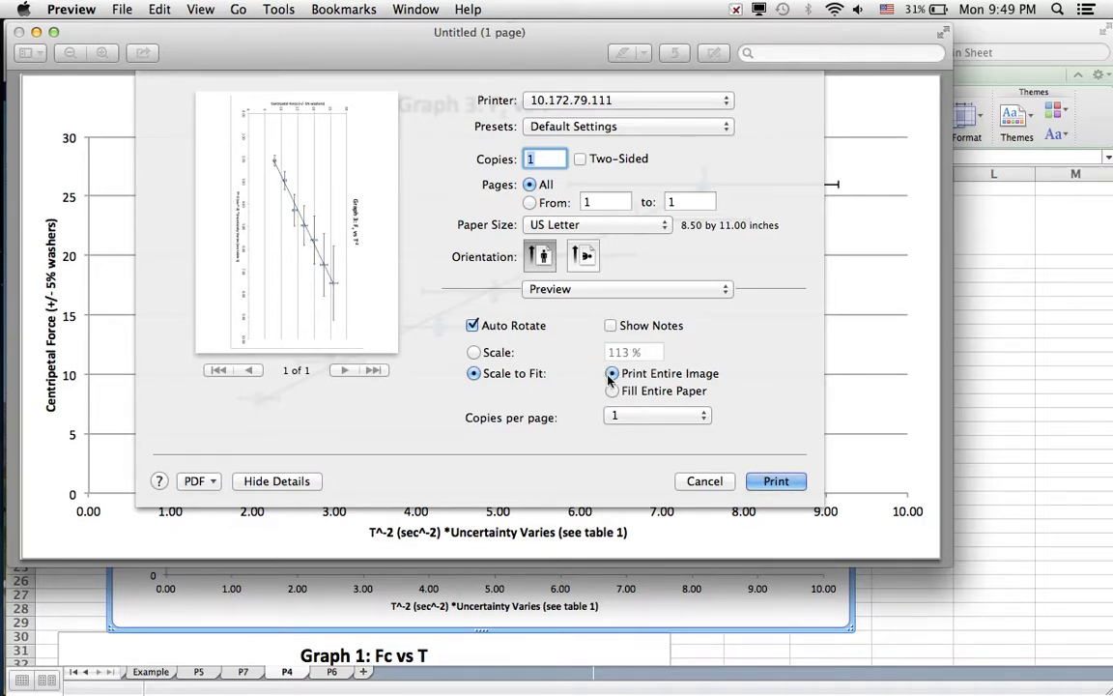
{"action": "left_click", "coordinate": [716, 491]}
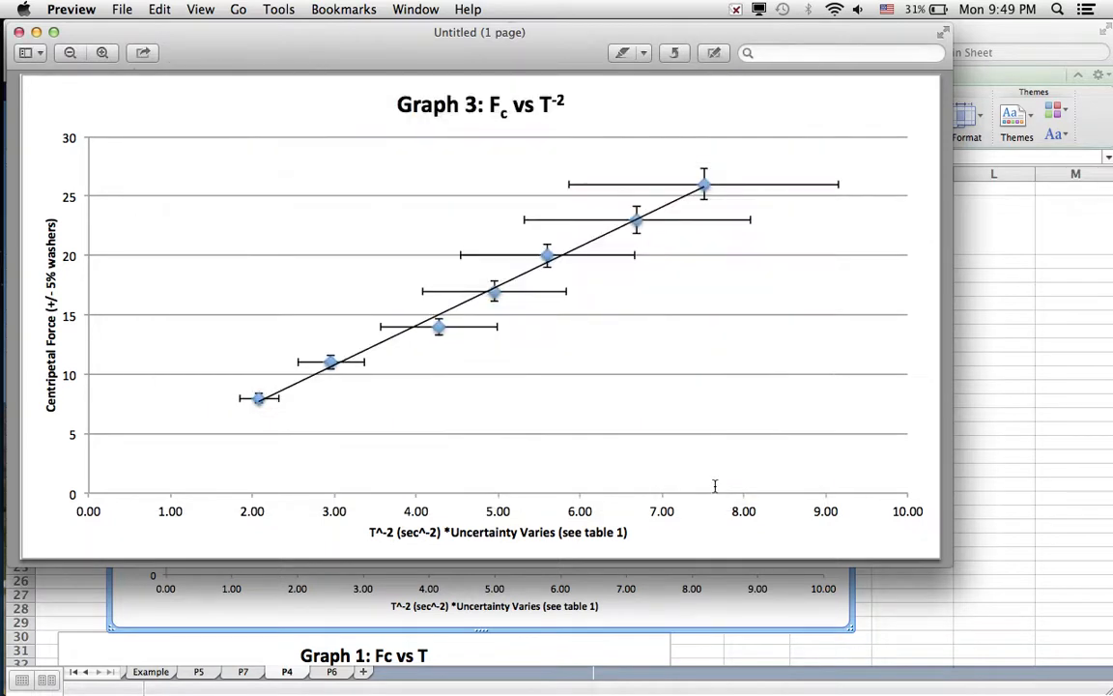
Close the untitled Graph 3 document and discard it without saving.
{"action": "left_click", "coordinate": [18, 33]}
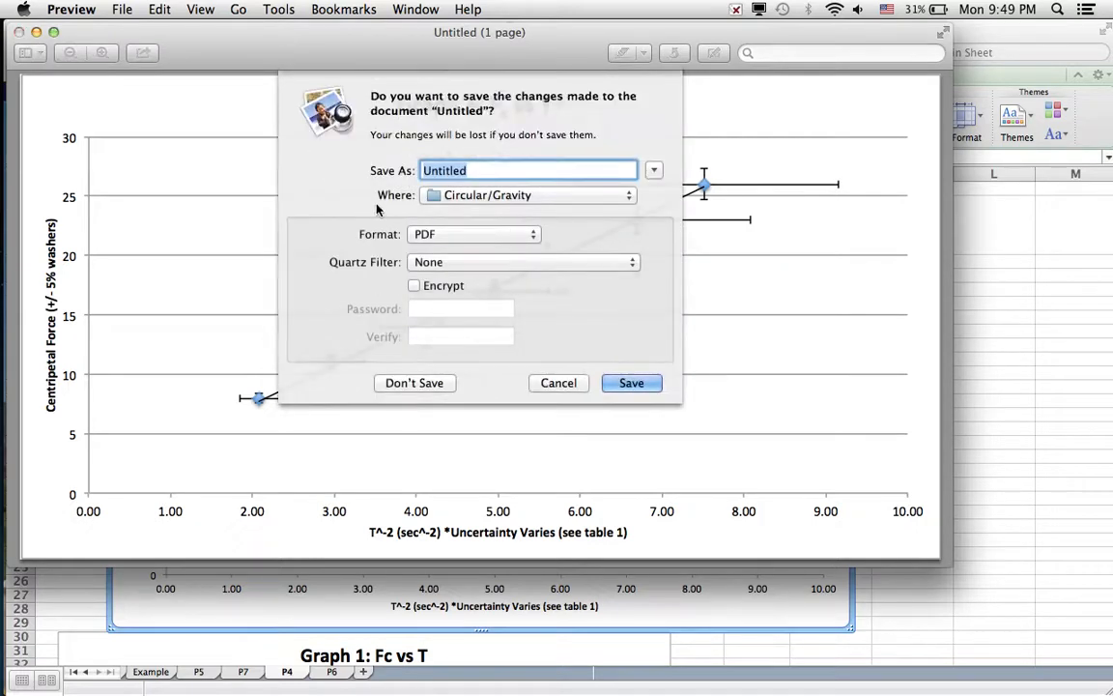
{"action": "left_click", "coordinate": [563, 385]}
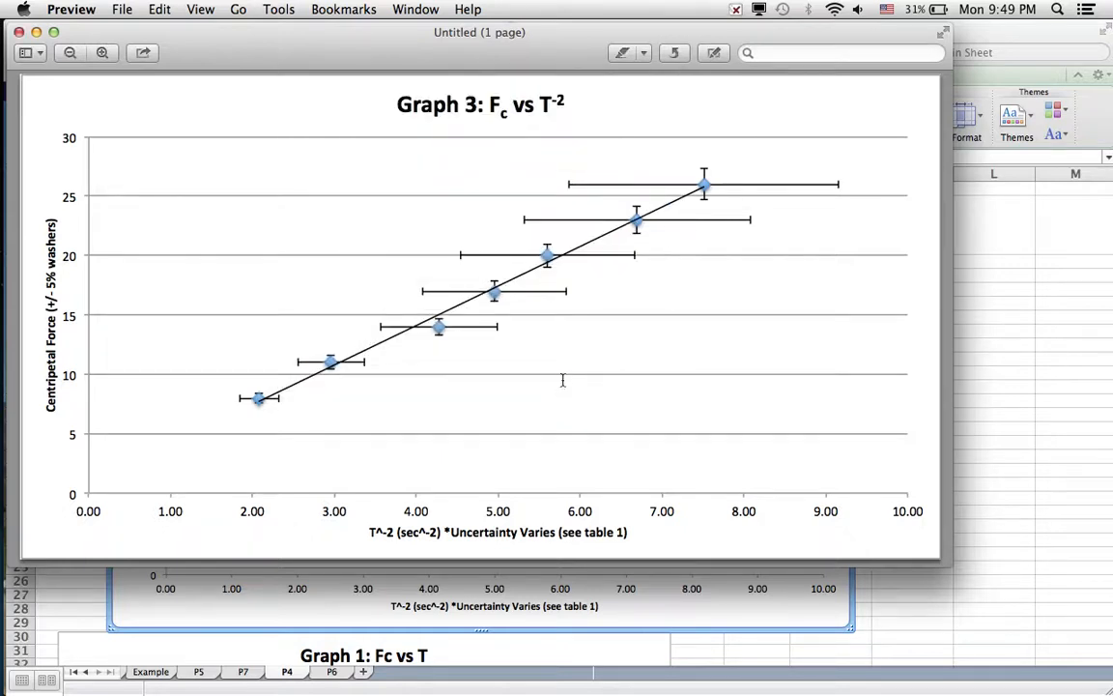
{"action": "left_click", "coordinate": [19, 32]}
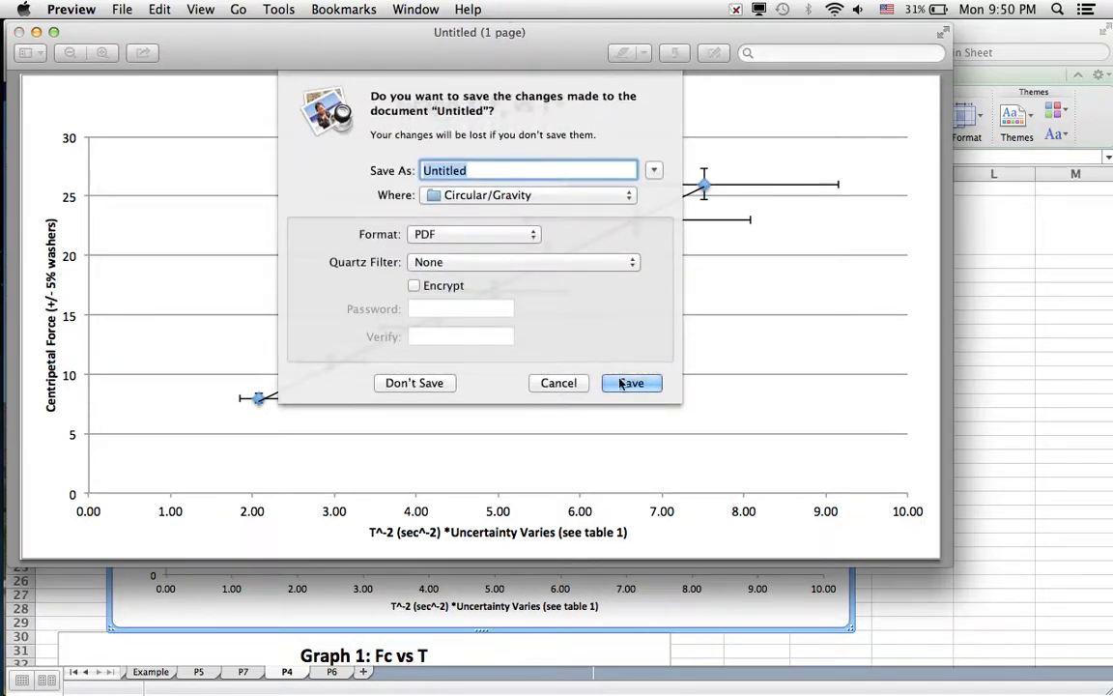
{"action": "left_click", "coordinate": [447, 384]}
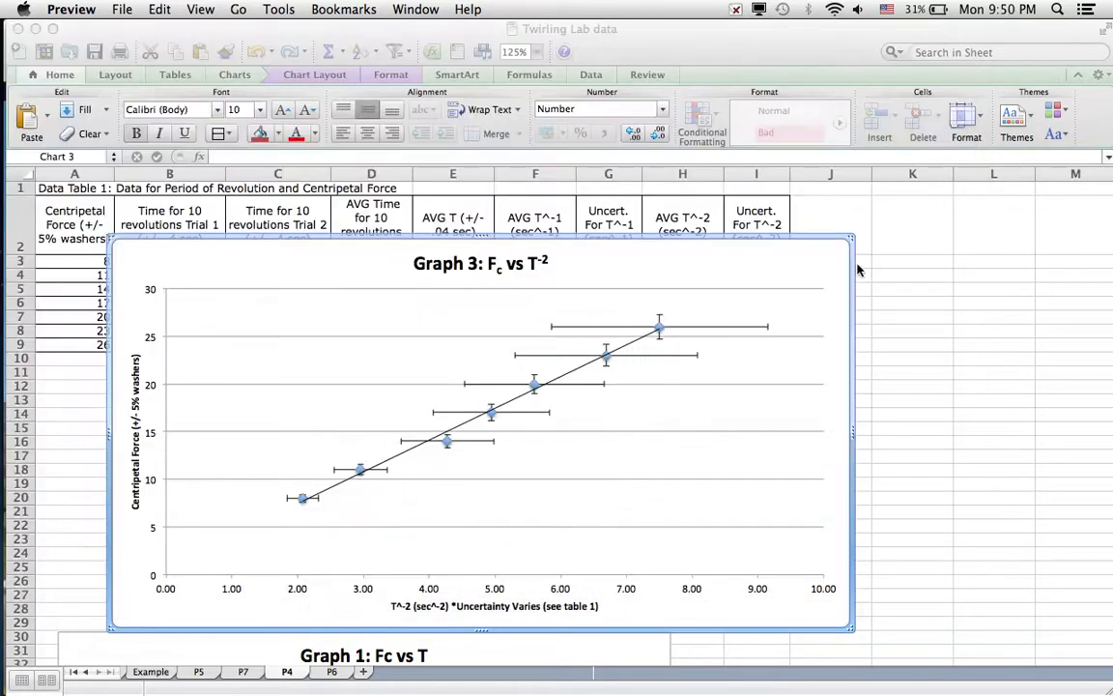